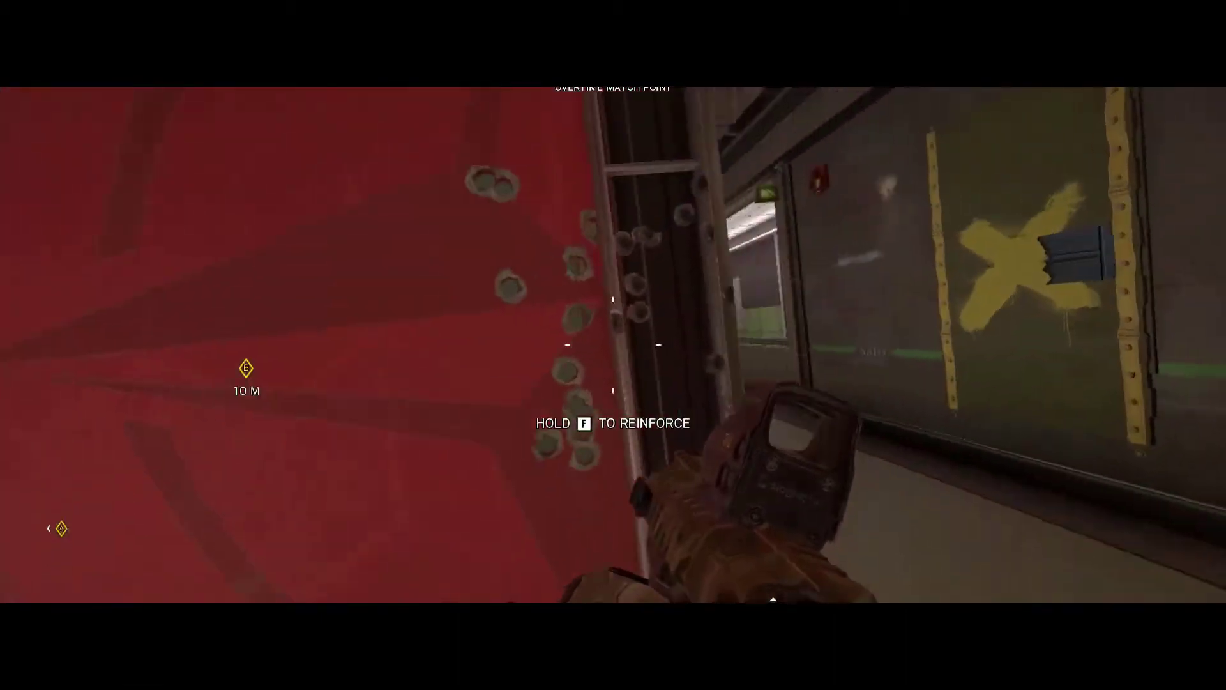
{"action": "key", "text": "w"}
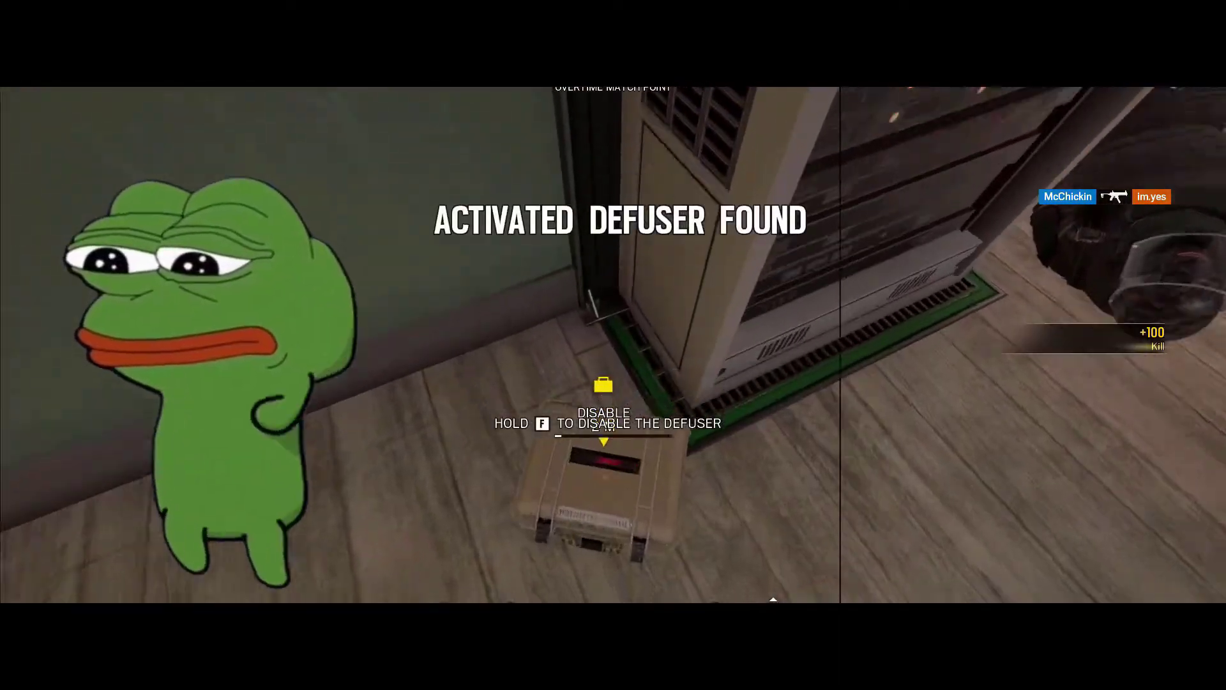
{"action": "key", "text": "f"}
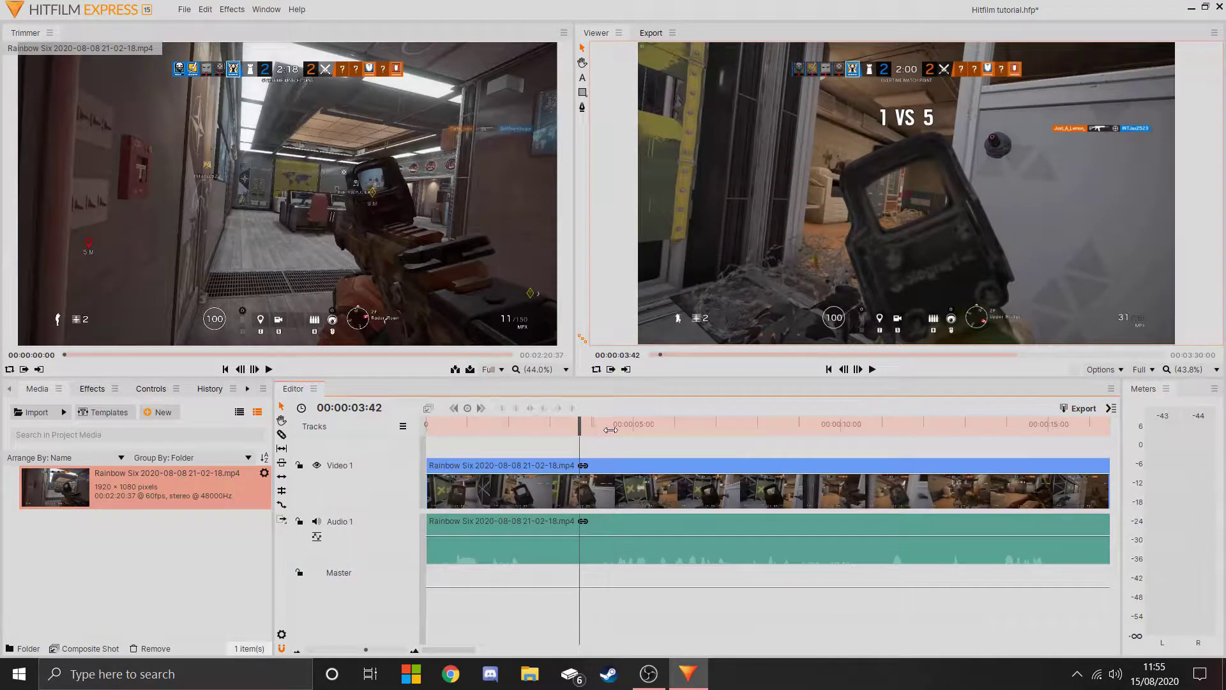
Split the gameplay clip at 00:00:04:32 and move the second part further along the timeline, leaving a gap
{"action": "left_click_drag", "start_coordinate": [571, 427], "coordinate": [797, 463]}
{"action": "left_click", "coordinate": [626, 474]}
{"action": "key", "text": "ctrl+shift+d"}
{"action": "left_click", "coordinate": [608, 467]}
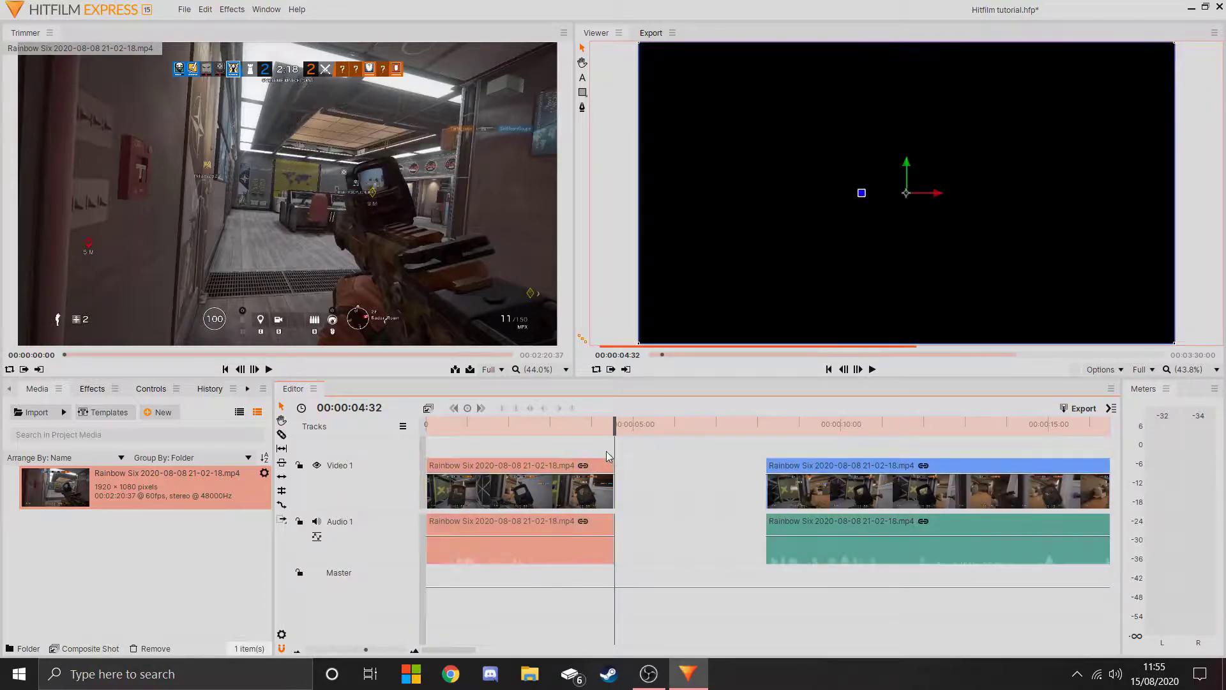
{"action": "left_click", "coordinate": [649, 458]}
Enable keyframing for the first clip's Position and Scale at 00:00:00:00
{"action": "left_click_drag", "start_coordinate": [639, 433], "coordinate": [396, 419]}
{"action": "left_click", "coordinate": [159, 391]}
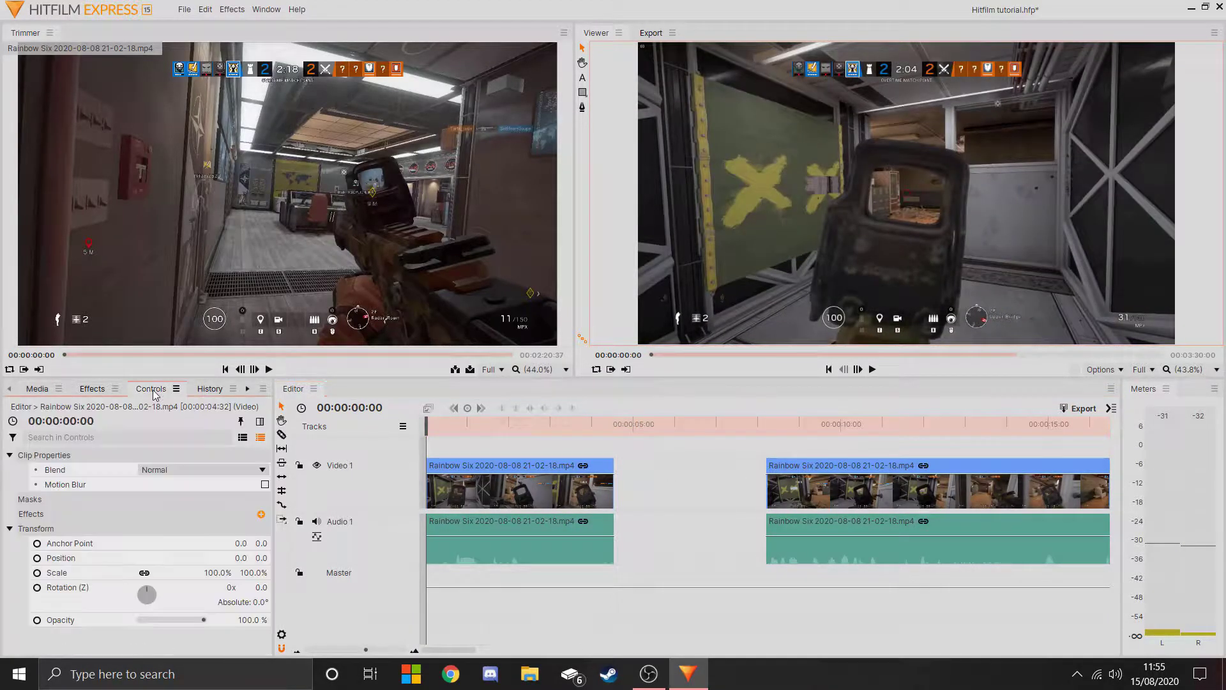
{"action": "left_click", "coordinate": [37, 558]}
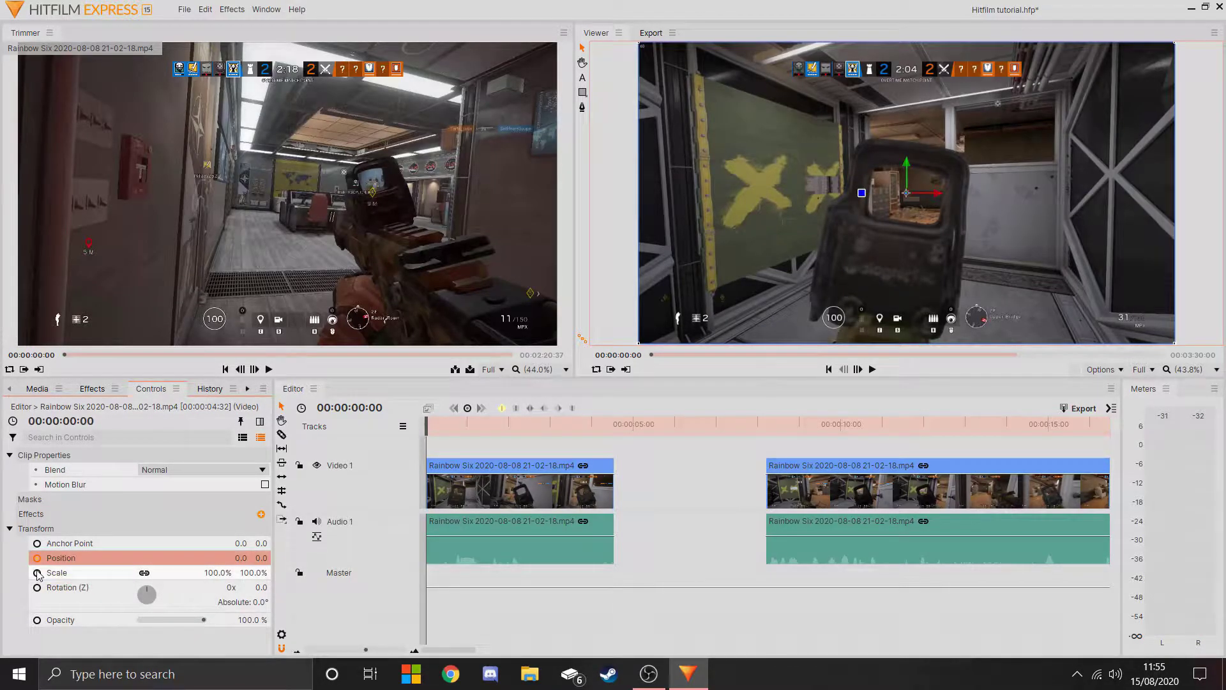
{"action": "left_click", "coordinate": [37, 573]}
At 00:00:01:56, scale the first clip to 370% and position it at -10, -922 to zoom in on the "1 VS 5" text
{"action": "left_click_drag", "start_coordinate": [423, 426], "coordinate": [511, 432]}
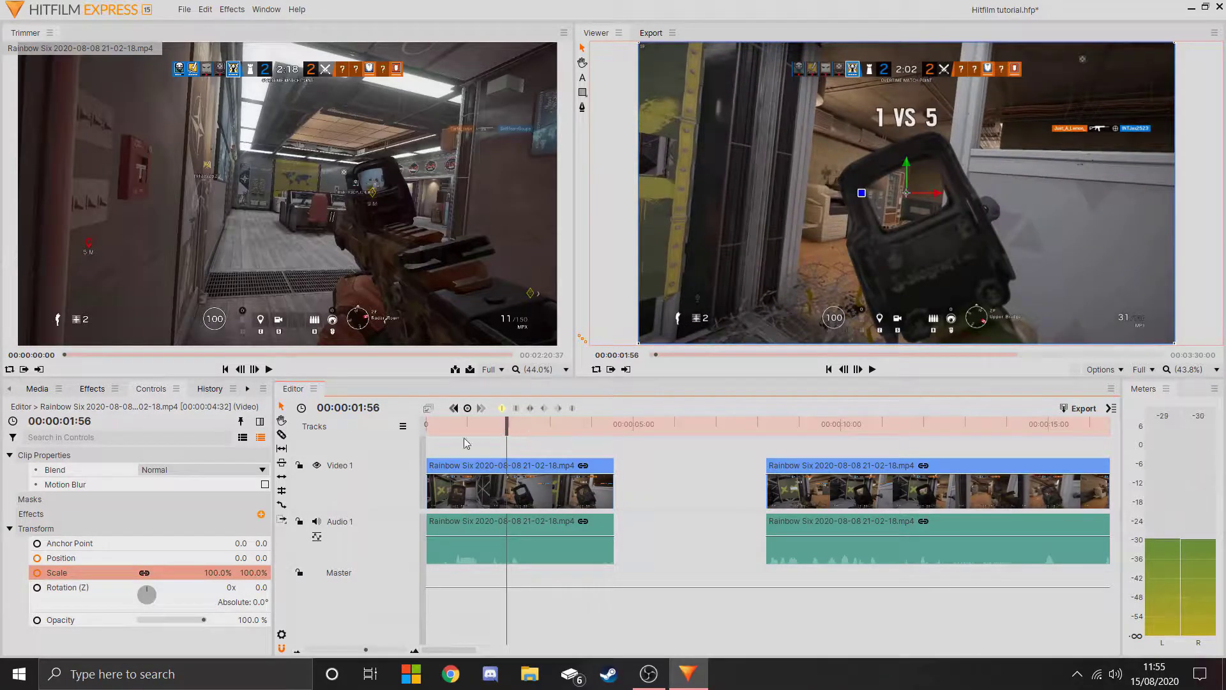
{"action": "left_click_drag", "start_coordinate": [214, 572], "coordinate": [241, 558]}
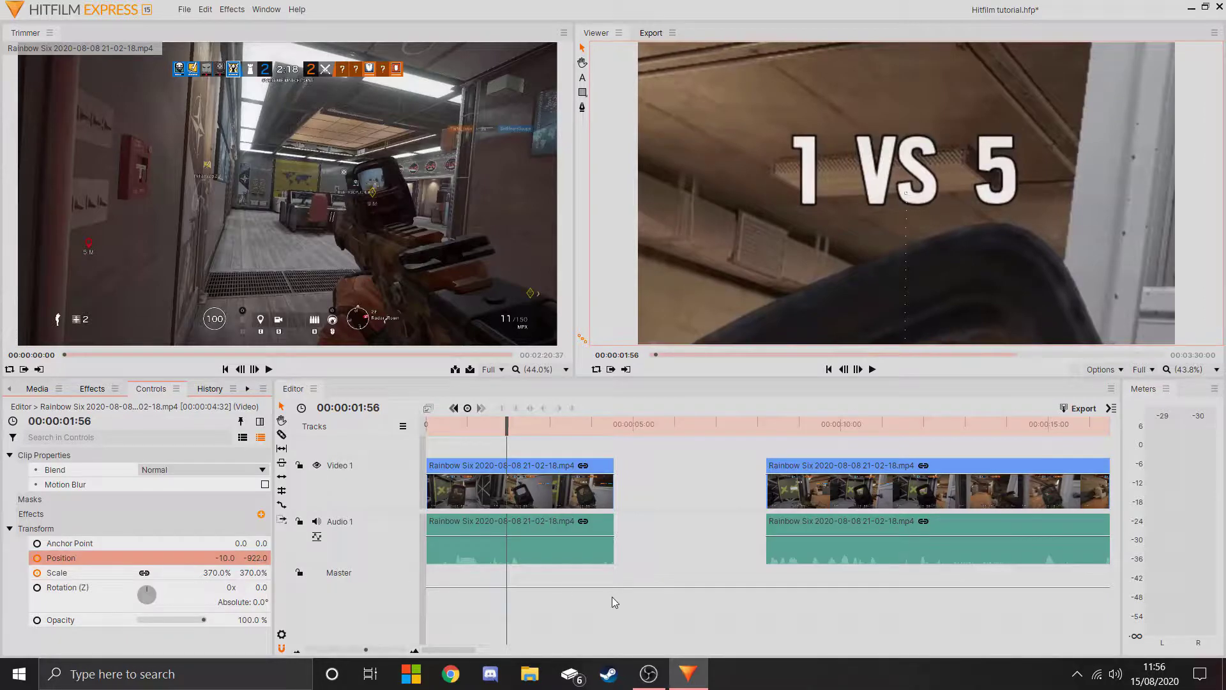
{"action": "left_click", "coordinate": [496, 455]}
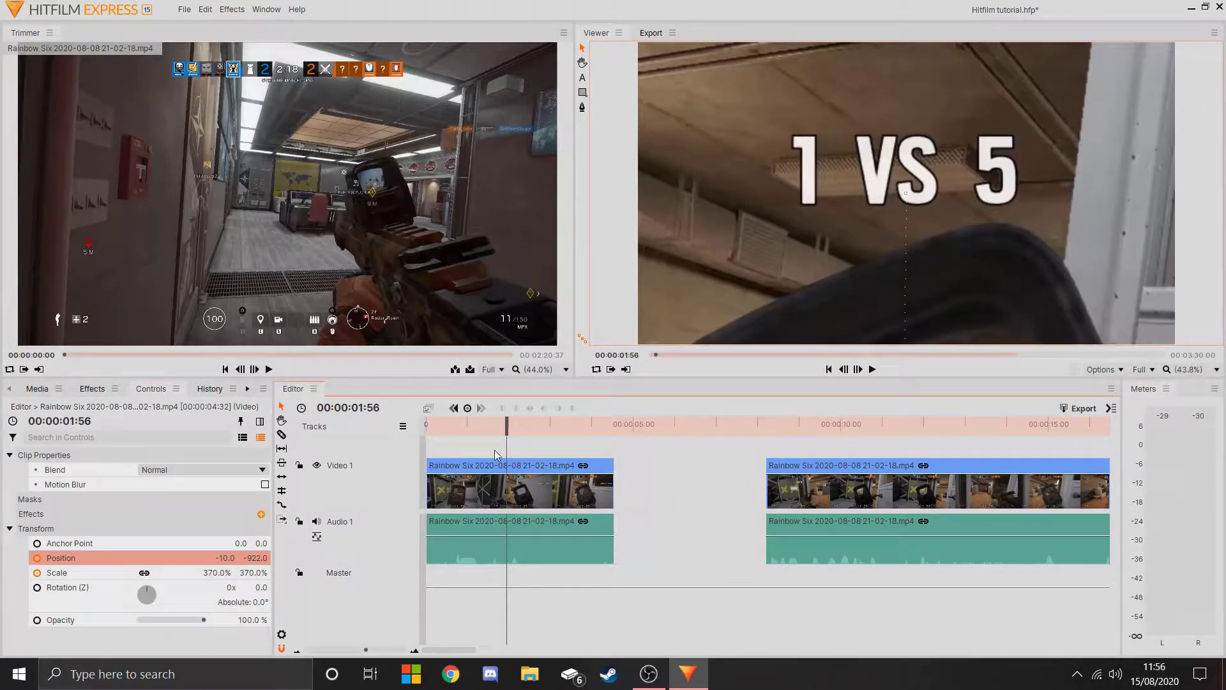
At 00:00:02:52, set the first clip's scale to 100% and position to 0, 0, and play the zoom from the start
{"action": "left_click_drag", "start_coordinate": [508, 435], "coordinate": [545, 433]}
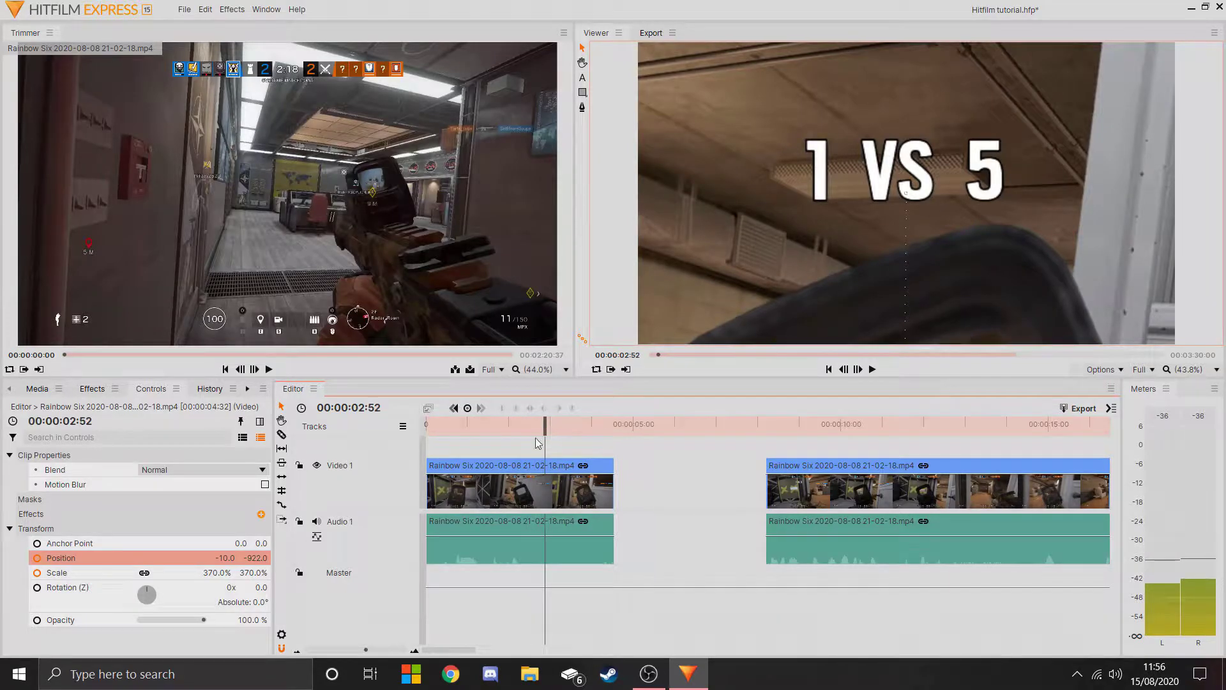
{"action": "left_click", "coordinate": [224, 573]}
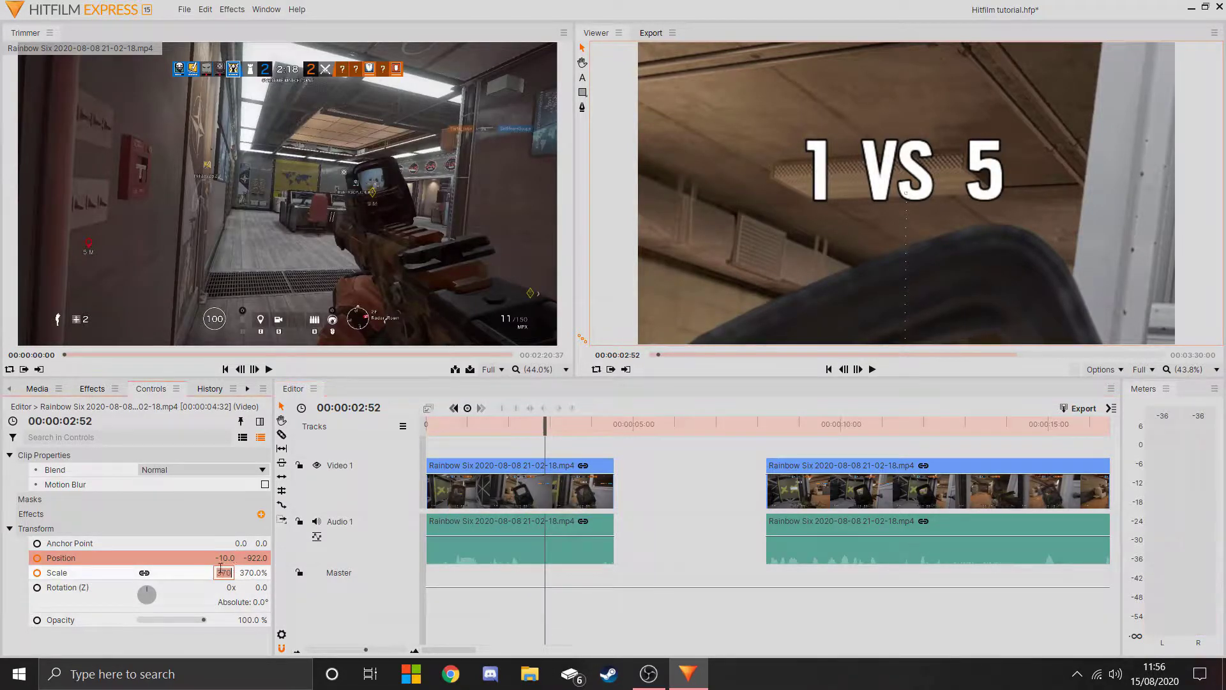
{"action": "type", "text": "100"}
{"action": "key", "text": "Return"}
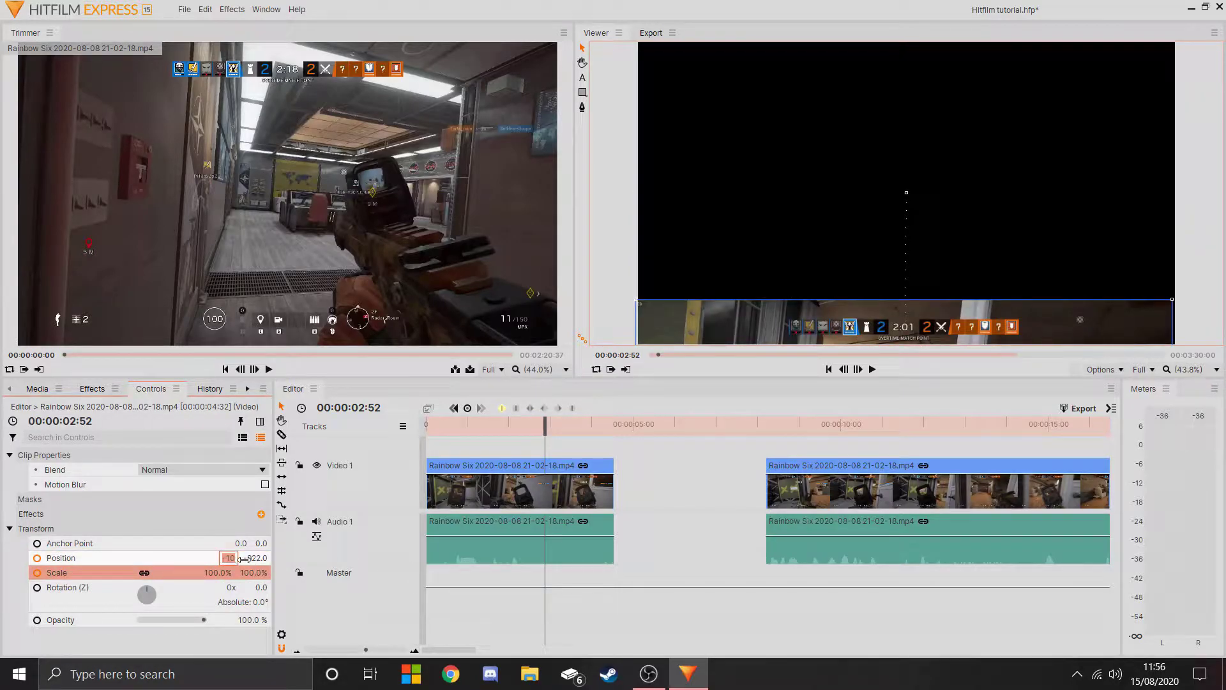
{"action": "type", "text": "0"}
{"action": "left_click", "coordinate": [255, 559]}
{"action": "type", "text": "0"}
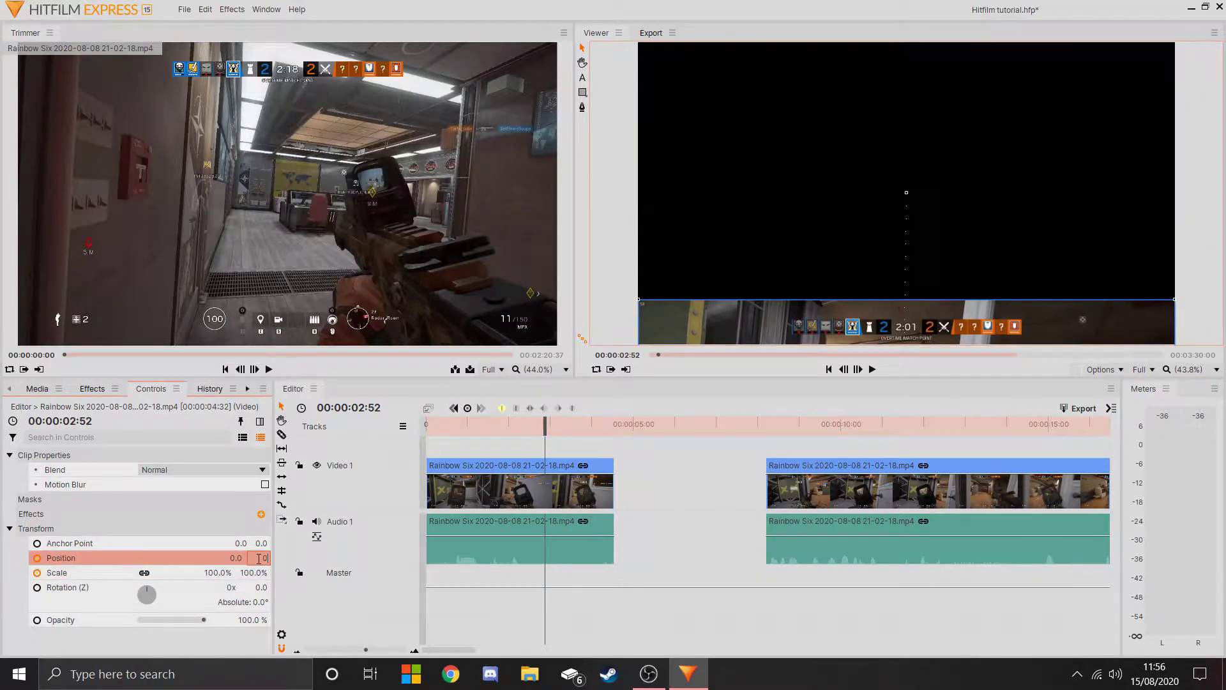
{"action": "key", "text": "Return"}
{"action": "left_click_drag", "start_coordinate": [544, 429], "coordinate": [424, 441]}
{"action": "key", "text": "space"}
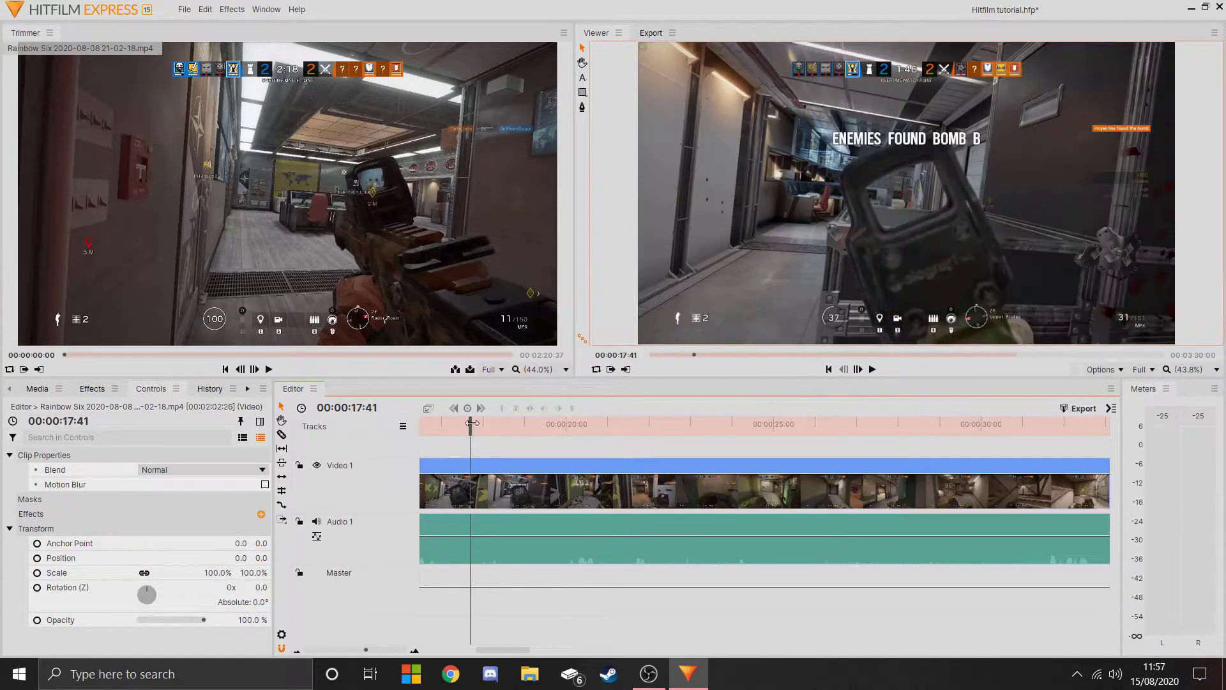
Split the second clip at 00:00:16:57 and at 00:00:17:46 to isolate a short section
{"action": "mouse_move", "coordinate": [472, 423]}
{"action": "left_mouse_down"}
{"action": "mouse_move", "coordinate": [438, 422]}
{"action": "mouse_move", "coordinate": [509, 415]}
{"action": "mouse_move", "coordinate": [469, 408]}
{"action": "left_mouse_up"}
{"action": "left_click", "coordinate": [478, 467]}
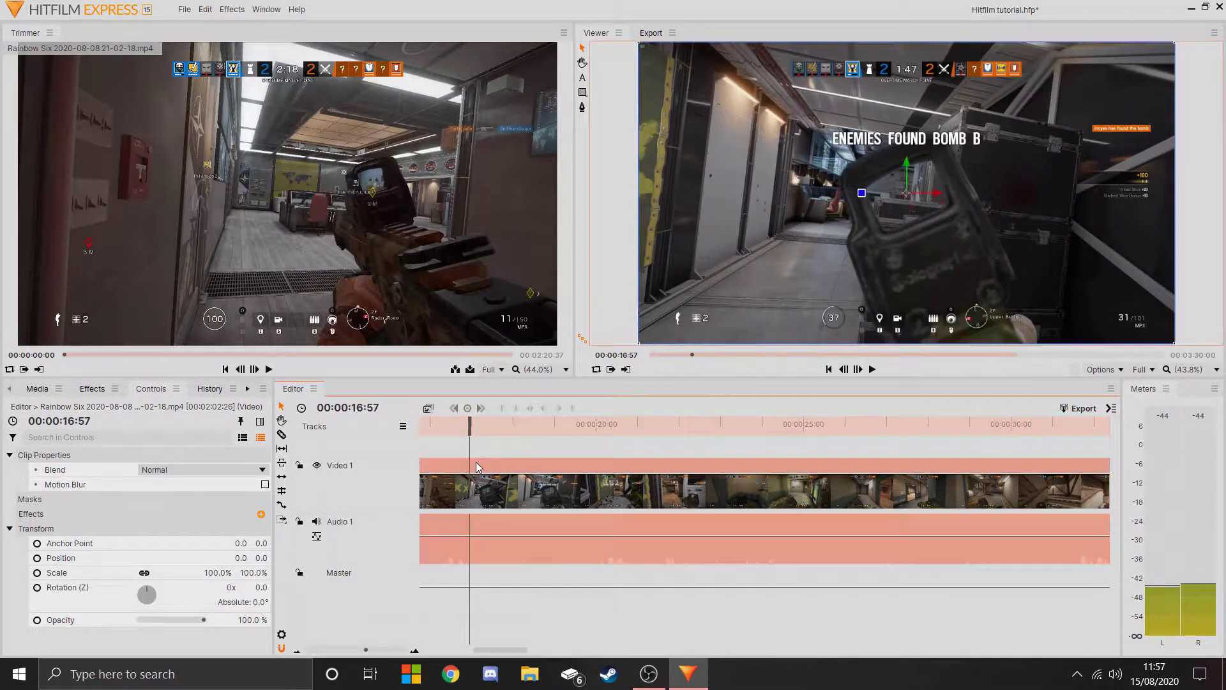
{"action": "left_click", "coordinate": [488, 451]}
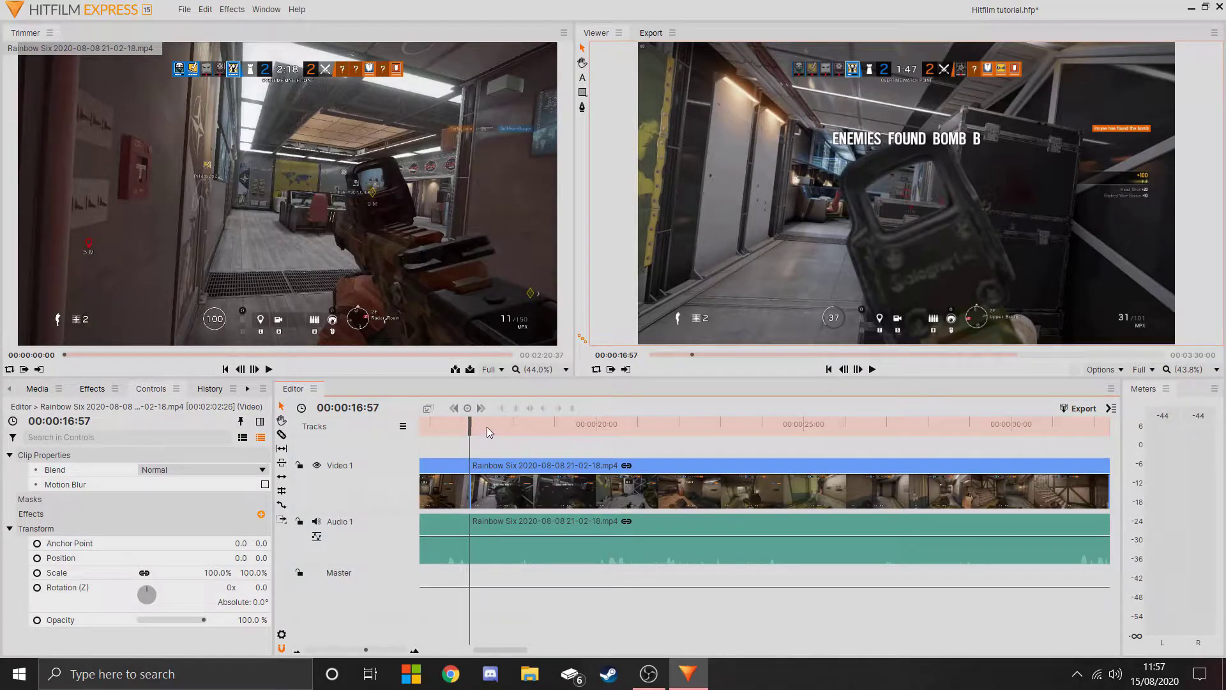
{"action": "left_click_drag", "start_coordinate": [473, 429], "coordinate": [507, 424]}
{"action": "left_click", "coordinate": [508, 467]}
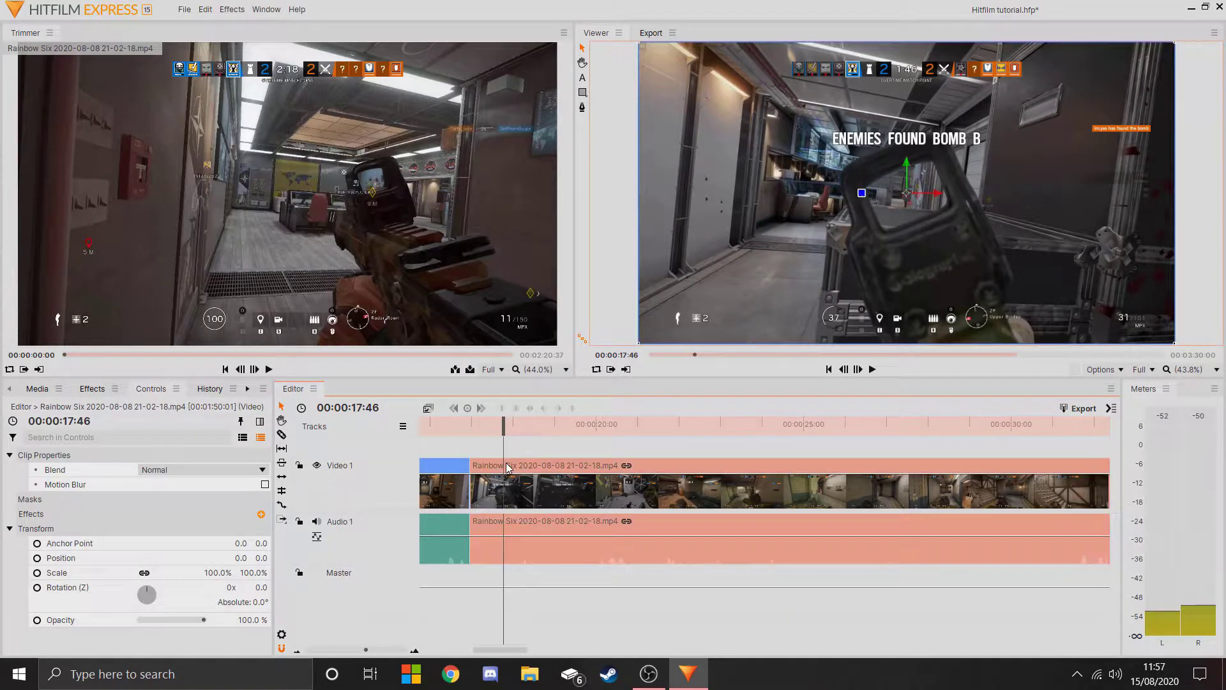
{"action": "key", "text": "ctrl+shift+d"}
{"action": "left_click", "coordinate": [505, 445]}
Keyframe the short section's Position and Scale at 00:00:17:02, and scale it up to 391% at 00:00:17:34
{"action": "left_click_drag", "start_coordinate": [505, 431], "coordinate": [474, 427]}
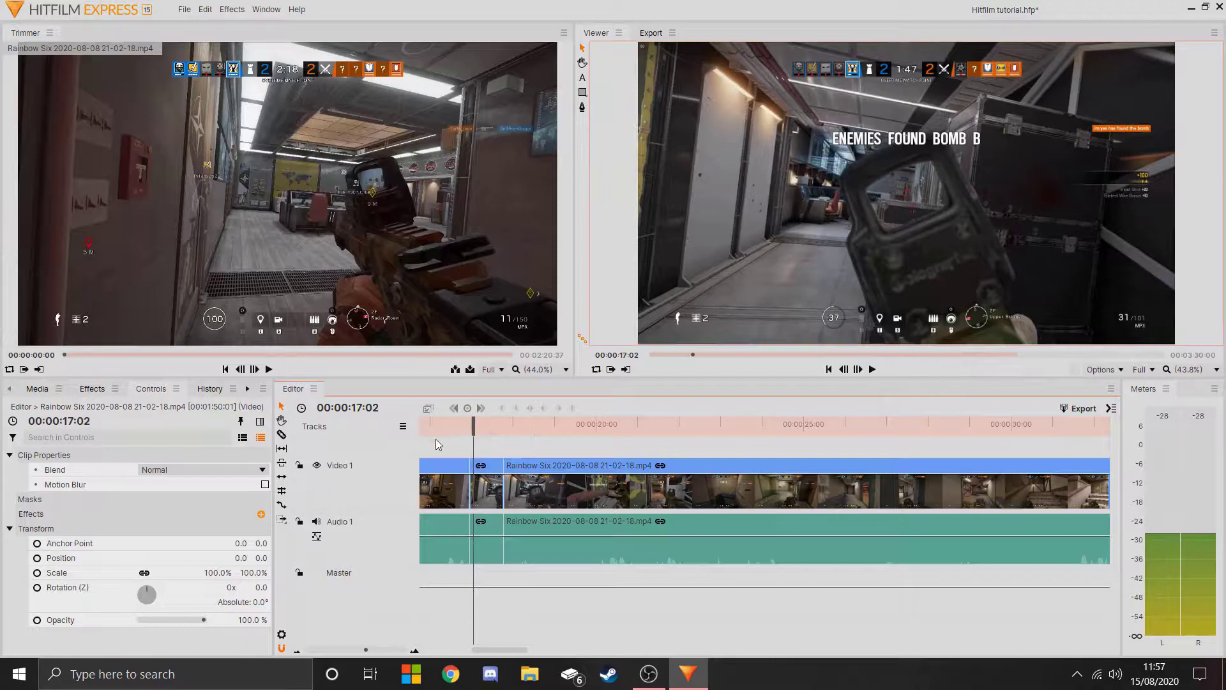
{"action": "left_click", "coordinate": [37, 558]}
{"action": "left_click", "coordinate": [37, 572]}
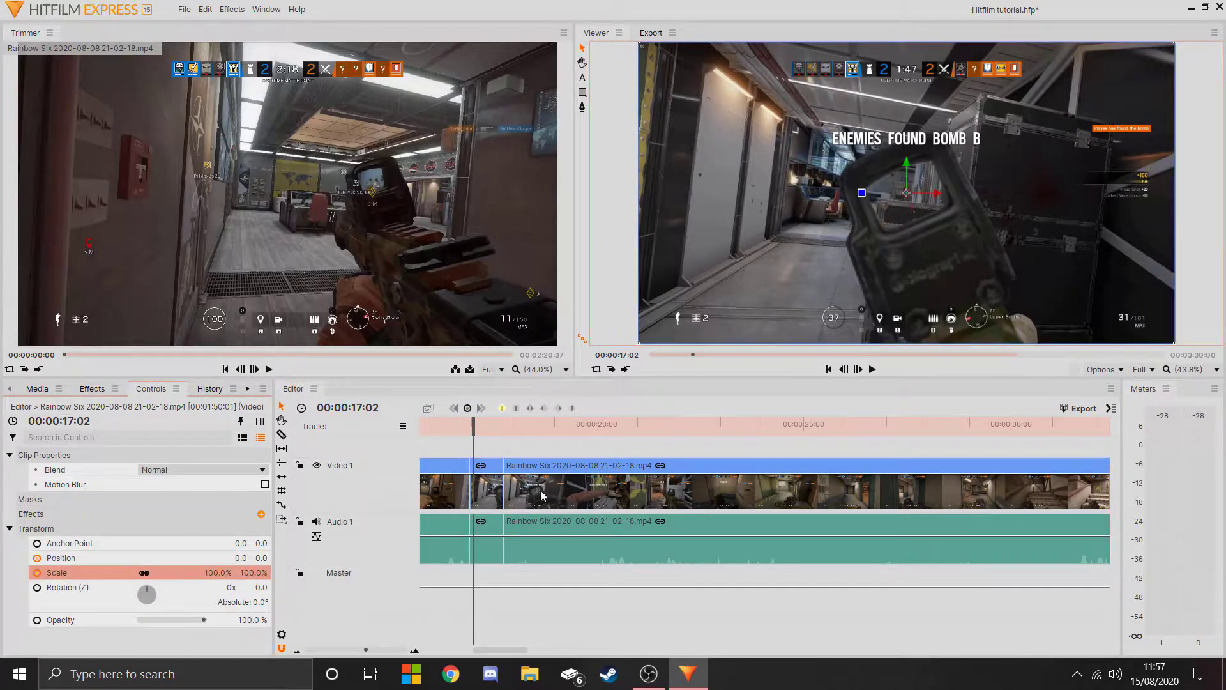
{"action": "left_click_drag", "start_coordinate": [473, 431], "coordinate": [499, 426]}
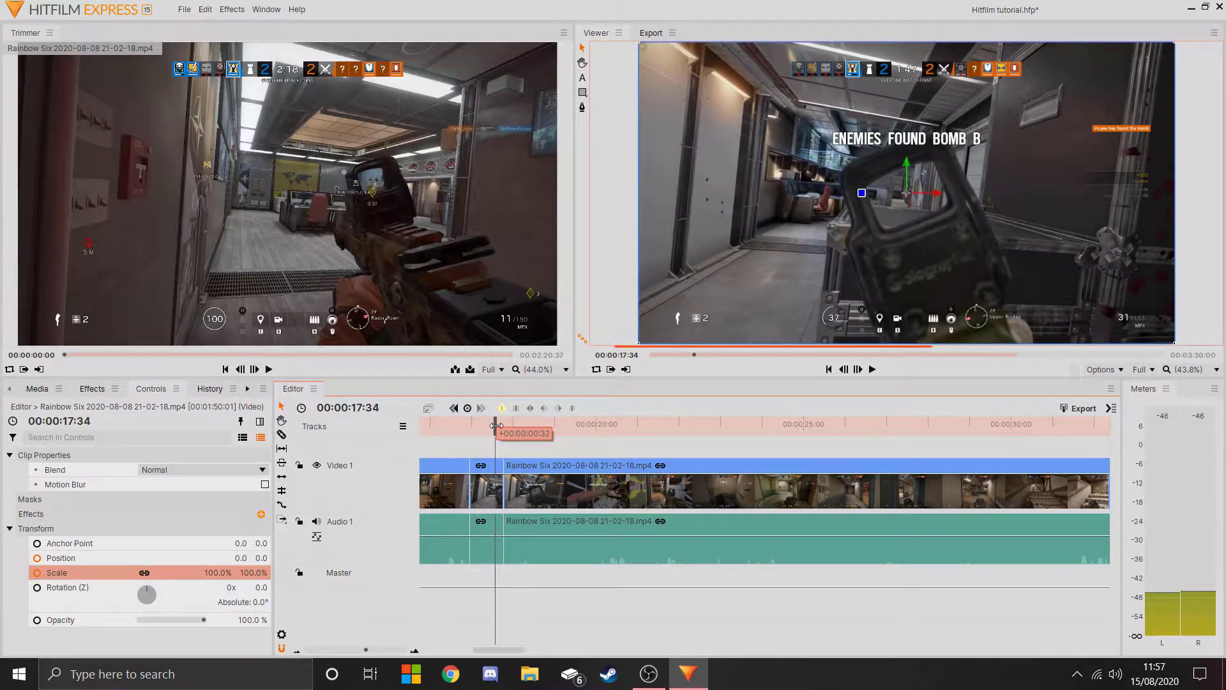
{"action": "left_click_drag", "start_coordinate": [215, 572], "coordinate": [304, 573]}
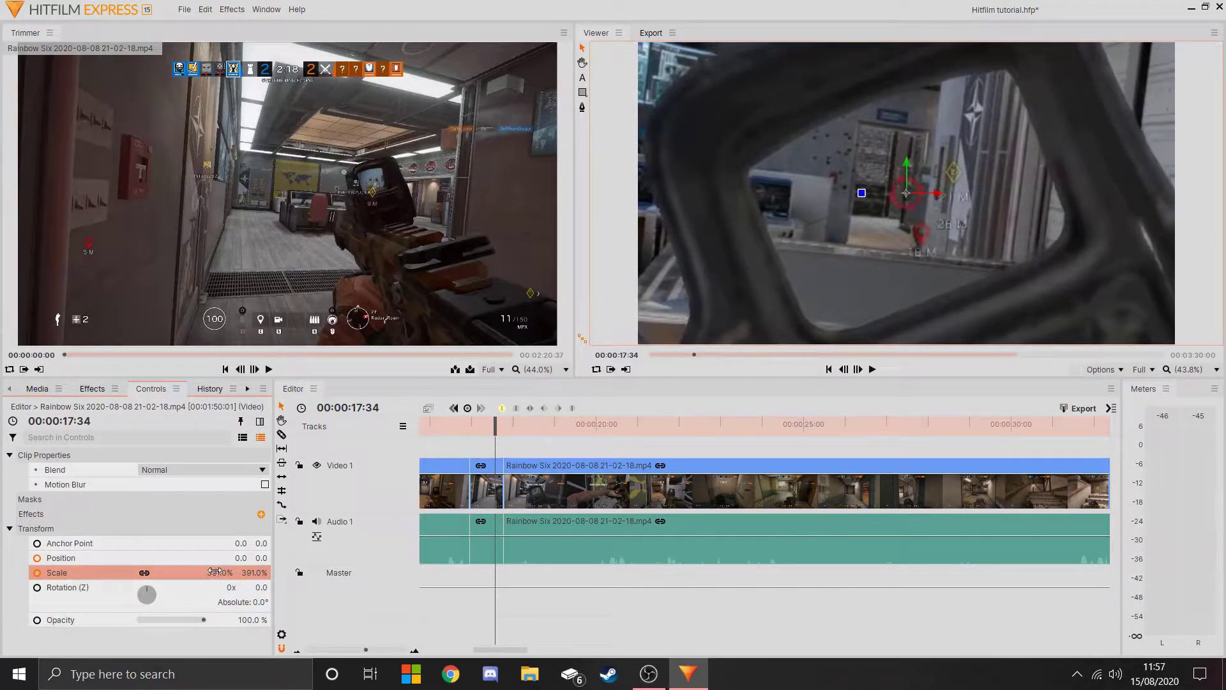
Split the following clip at 00:00:18:30 and set the scale of the short section before that cut to 391%
{"action": "left_click", "coordinate": [539, 474]}
{"action": "left_click_drag", "start_coordinate": [495, 423], "coordinate": [535, 409]}
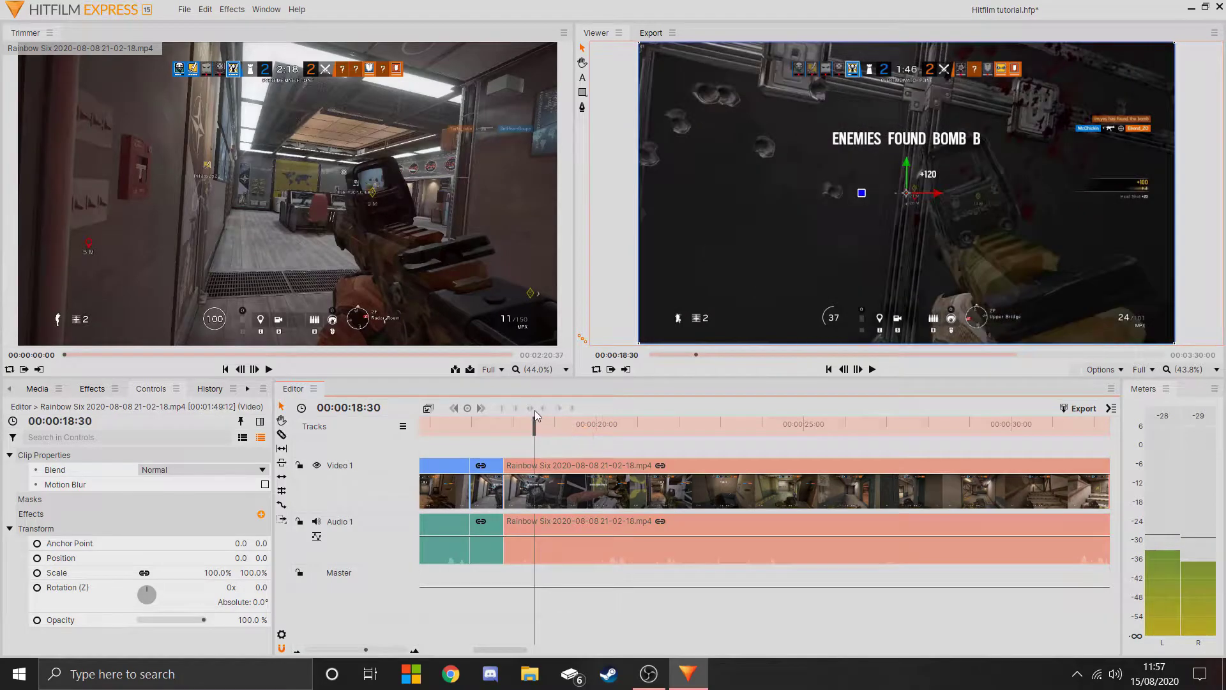
{"action": "key", "text": "ctrl+shift+d"}
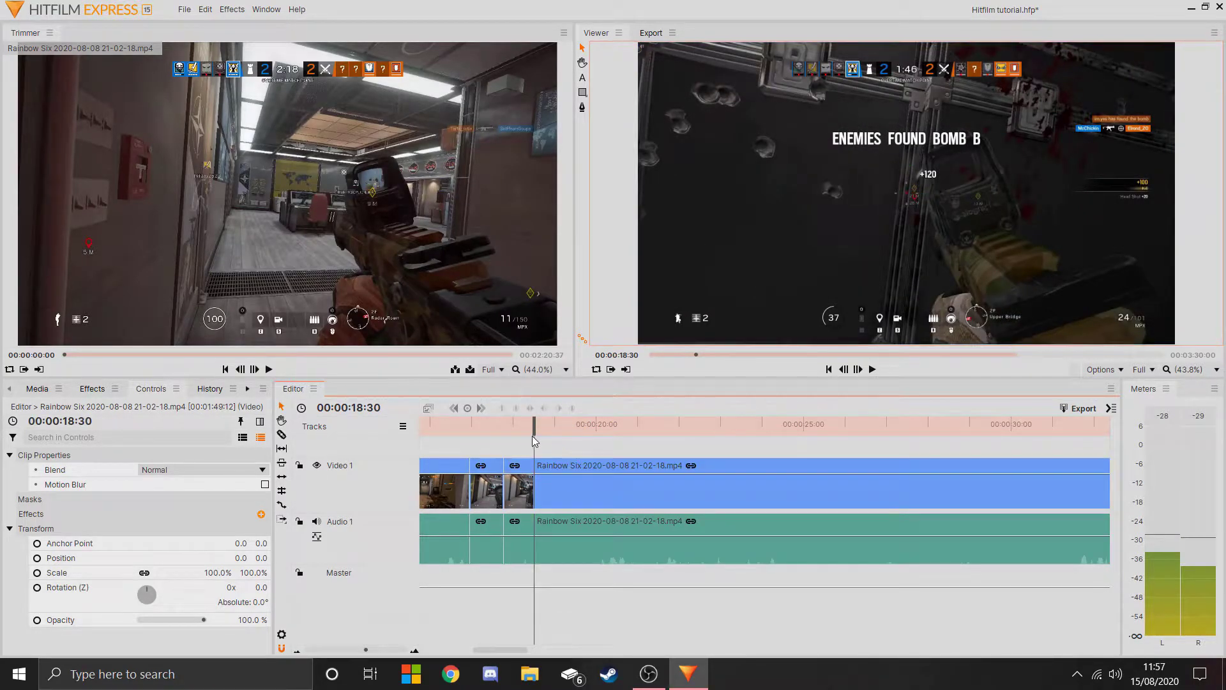
{"action": "left_click", "coordinate": [516, 423]}
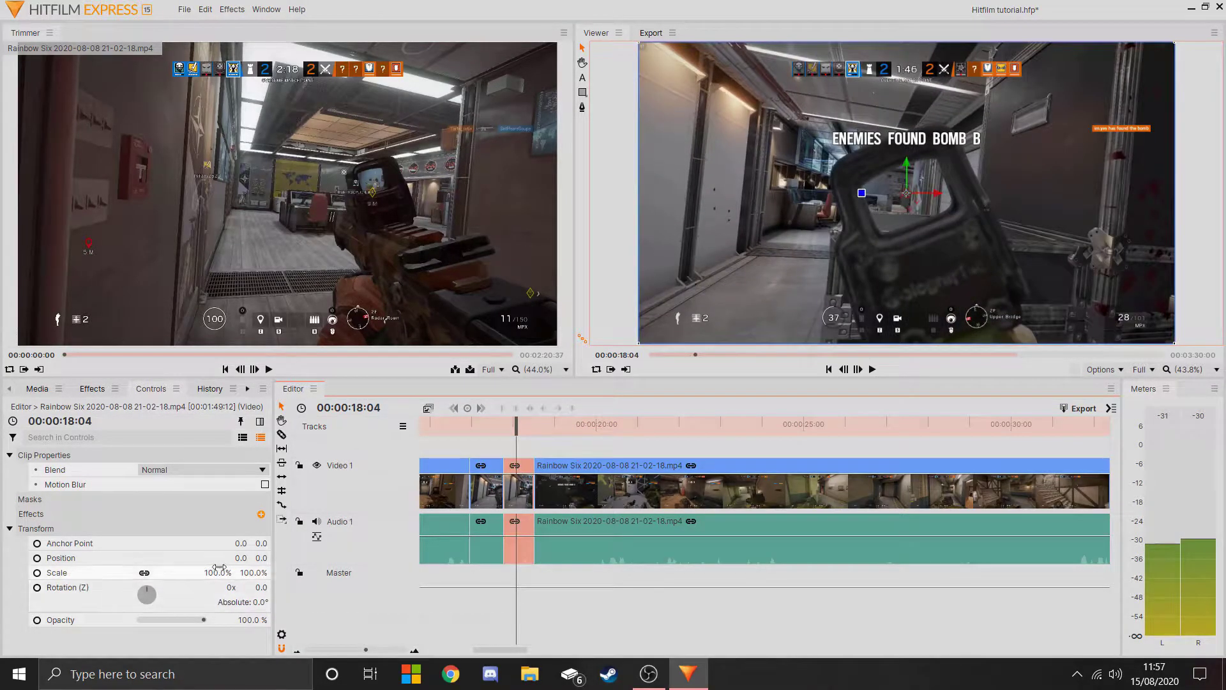
{"action": "left_click", "coordinate": [224, 572]}
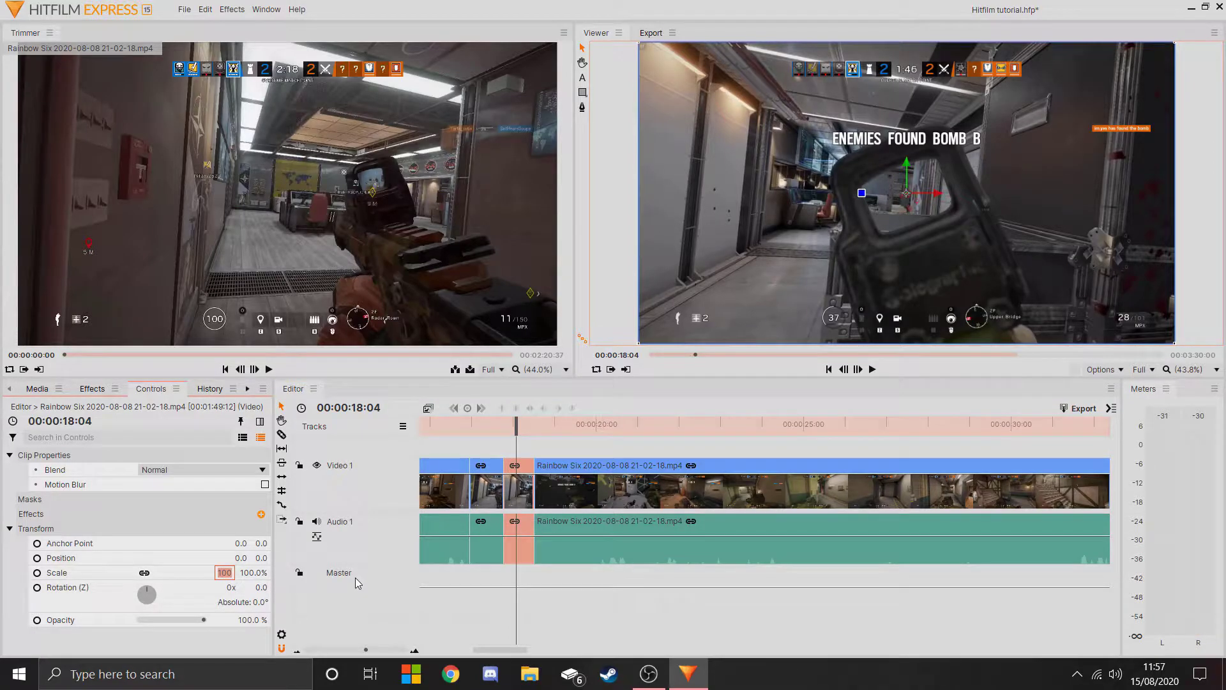
{"action": "type", "text": "391"}
{"action": "key", "text": "Return"}
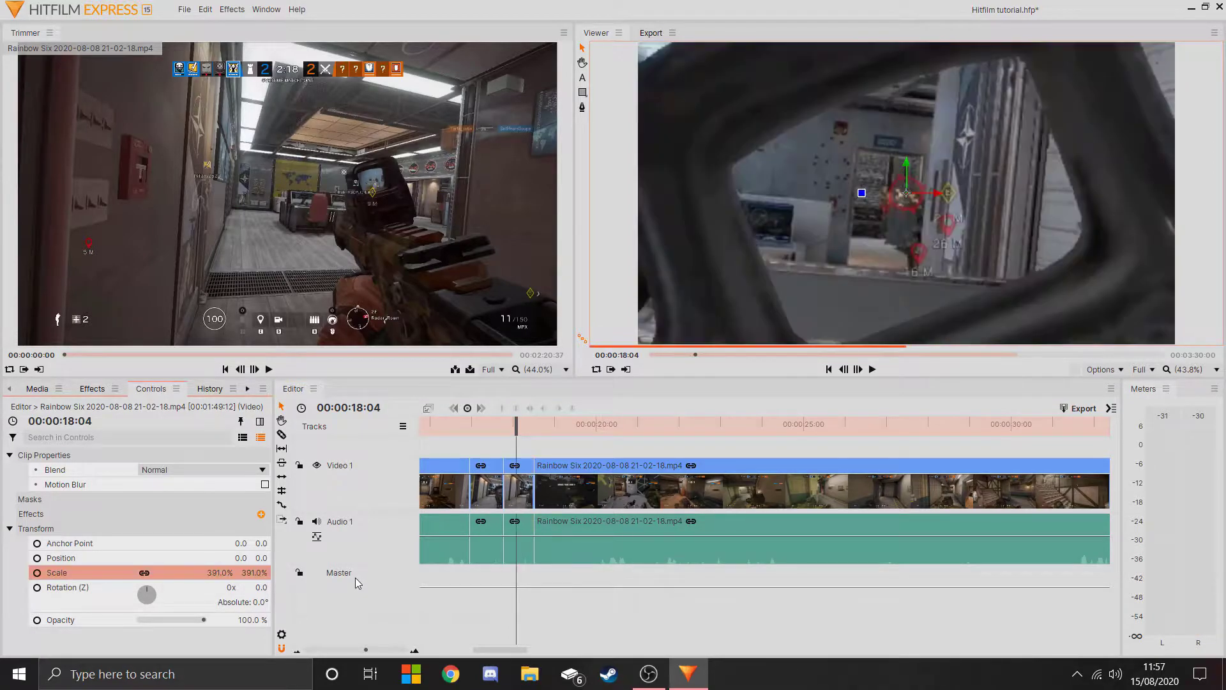
Play and scrub through the edited sections of the timeline to review the zooms
{"action": "left_click_drag", "start_coordinate": [513, 431], "coordinate": [862, 430]}
{"action": "key", "text": "space"}
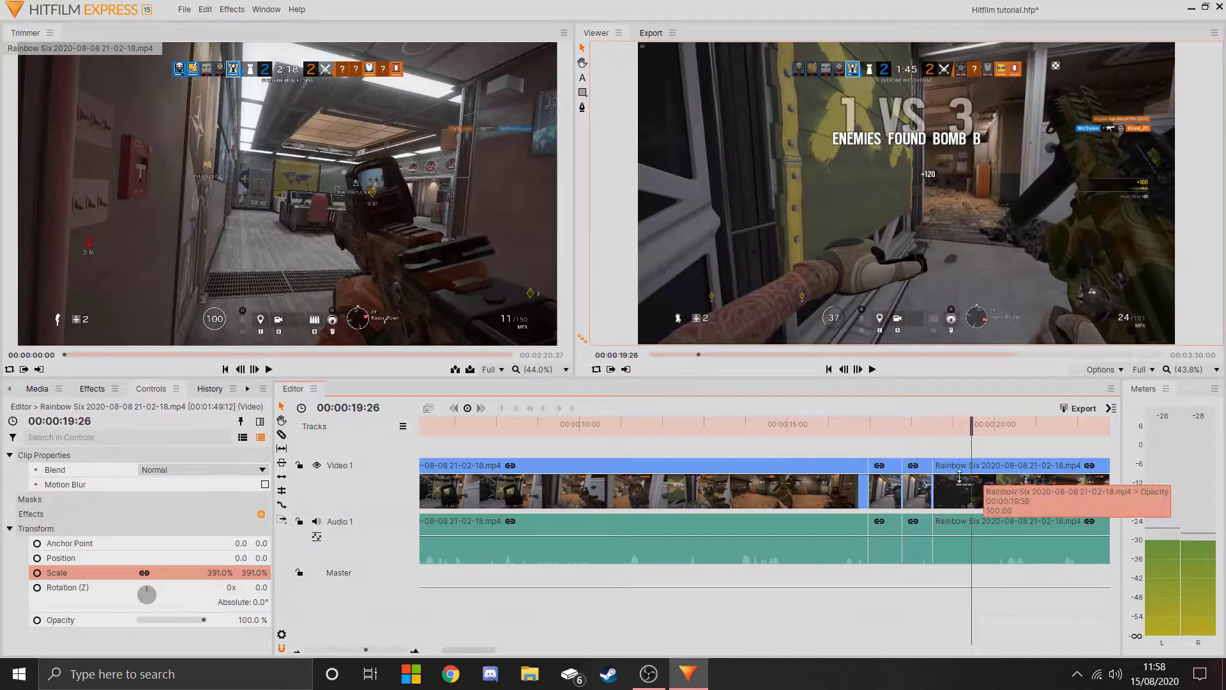
{"action": "left_click_drag", "start_coordinate": [882, 429], "coordinate": [856, 431]}
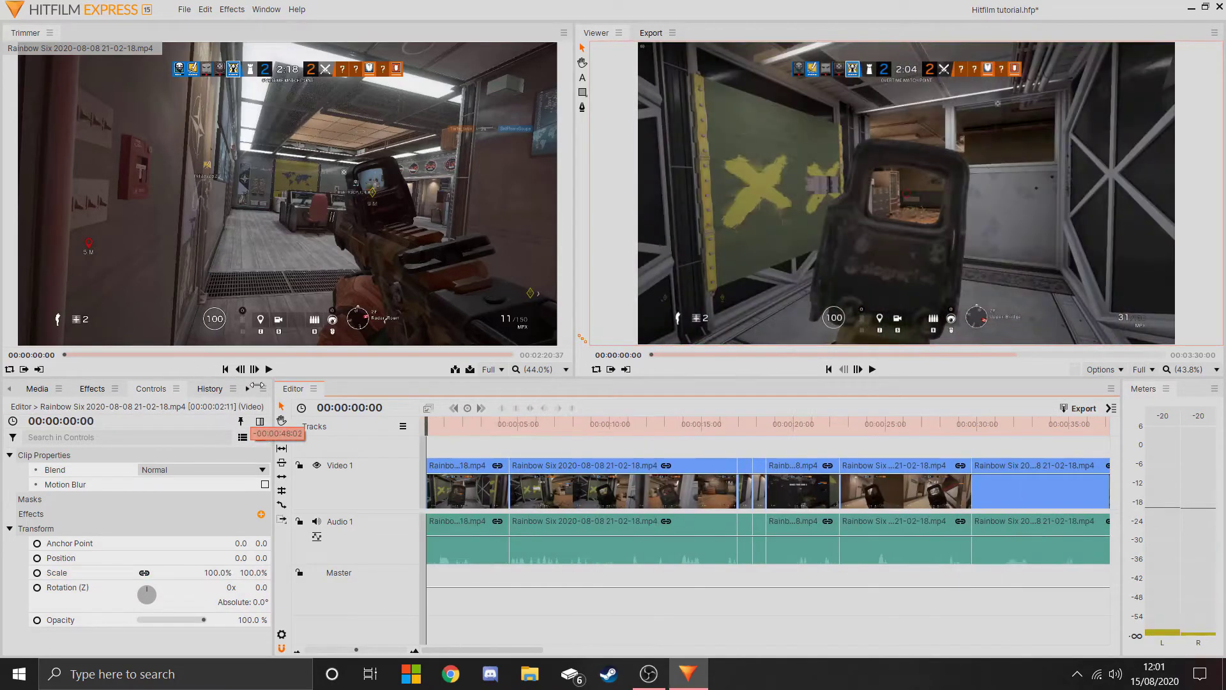
{"action": "left_click", "coordinate": [457, 426]}
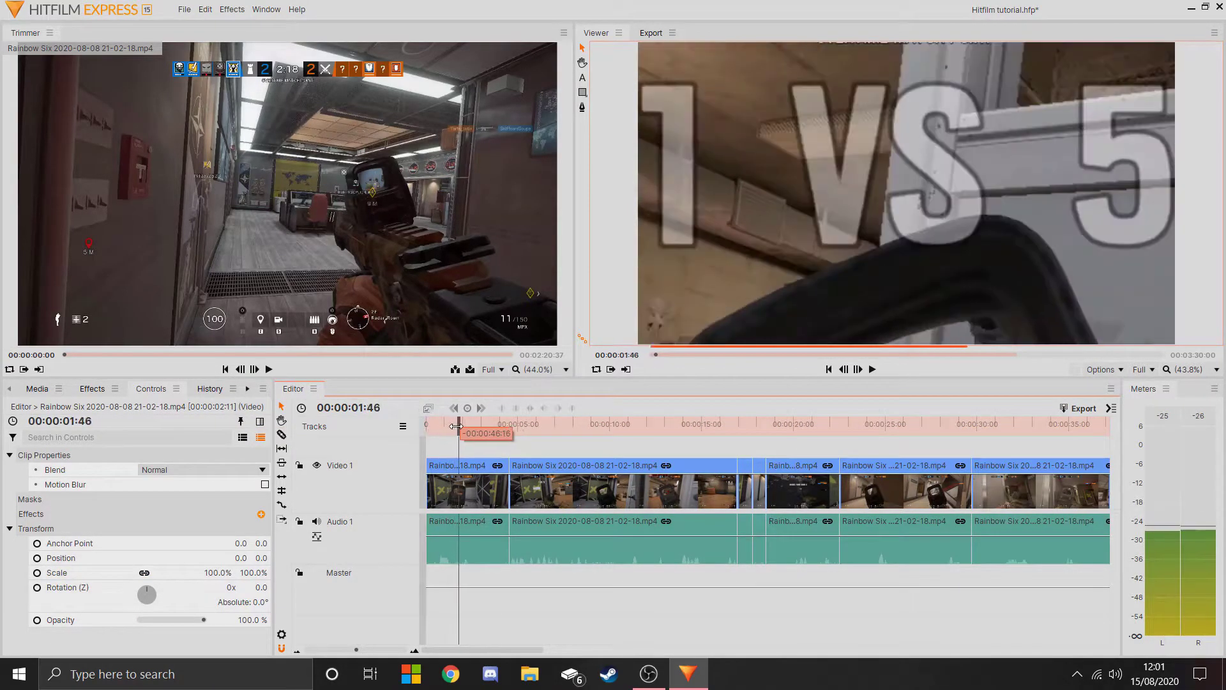
{"action": "mouse_move", "coordinate": [460, 426]}
{"action": "left_mouse_down"}
{"action": "mouse_move", "coordinate": [422, 420]}
{"action": "mouse_move", "coordinate": [442, 420]}
{"action": "left_mouse_up"}
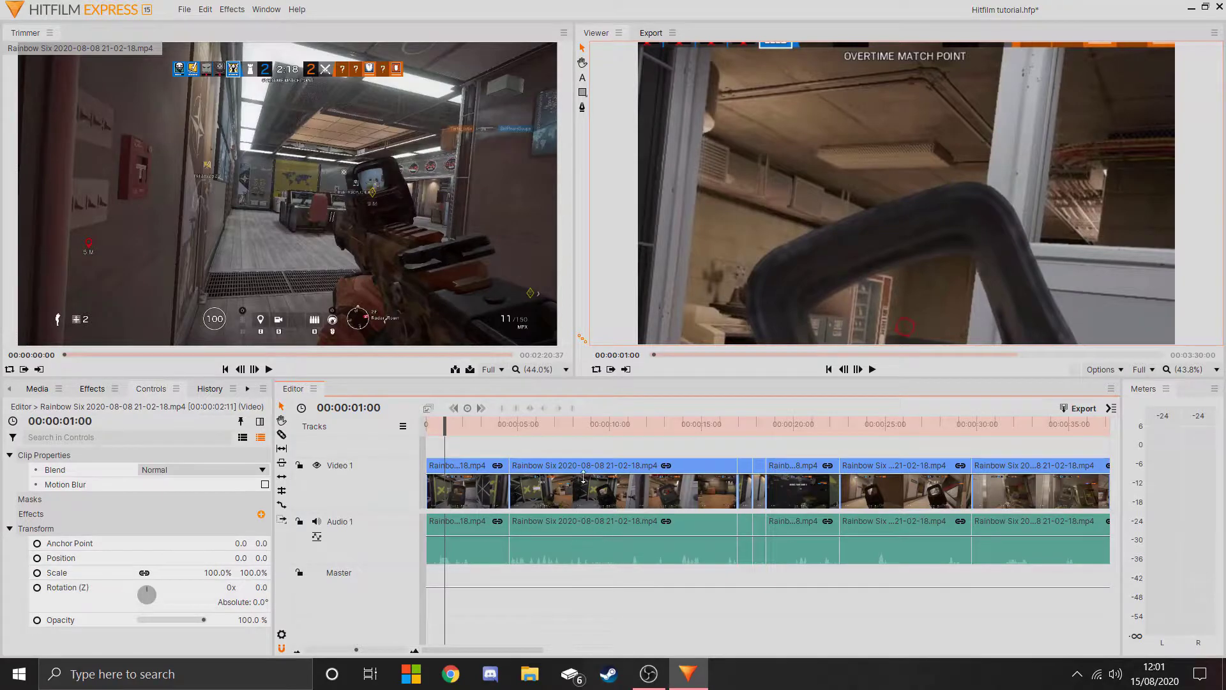
{"action": "left_click_drag", "start_coordinate": [453, 425], "coordinate": [666, 465]}
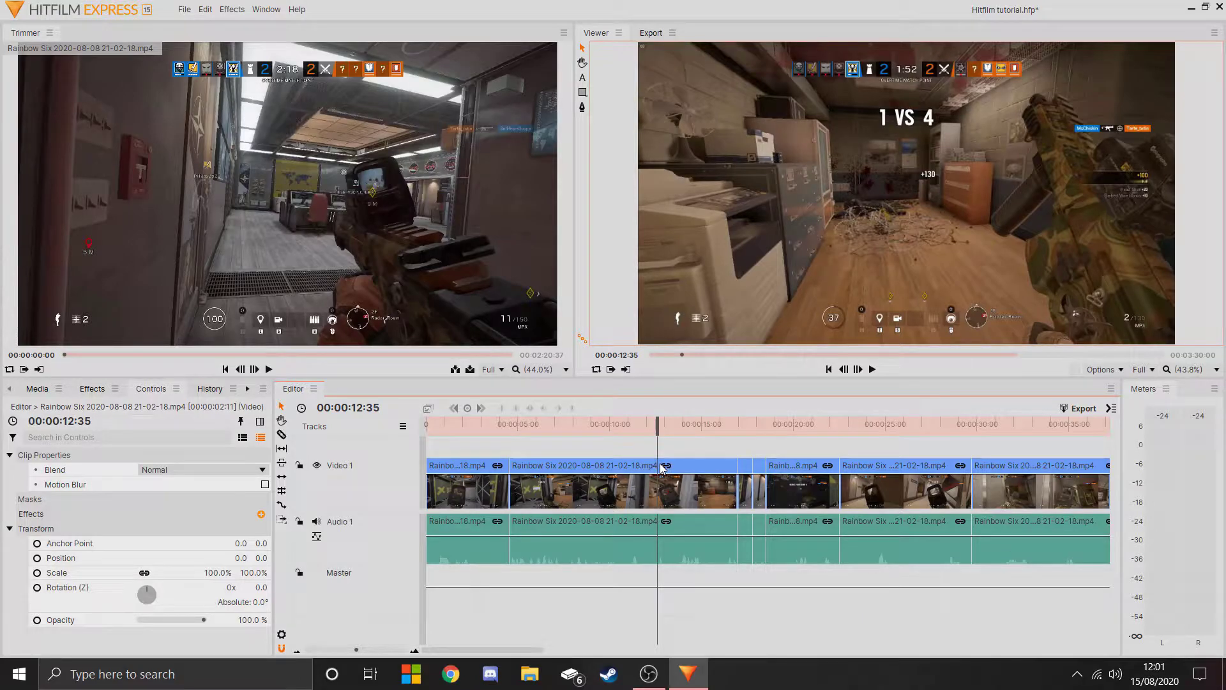
{"action": "left_click_drag", "start_coordinate": [658, 441], "coordinate": [472, 458]}
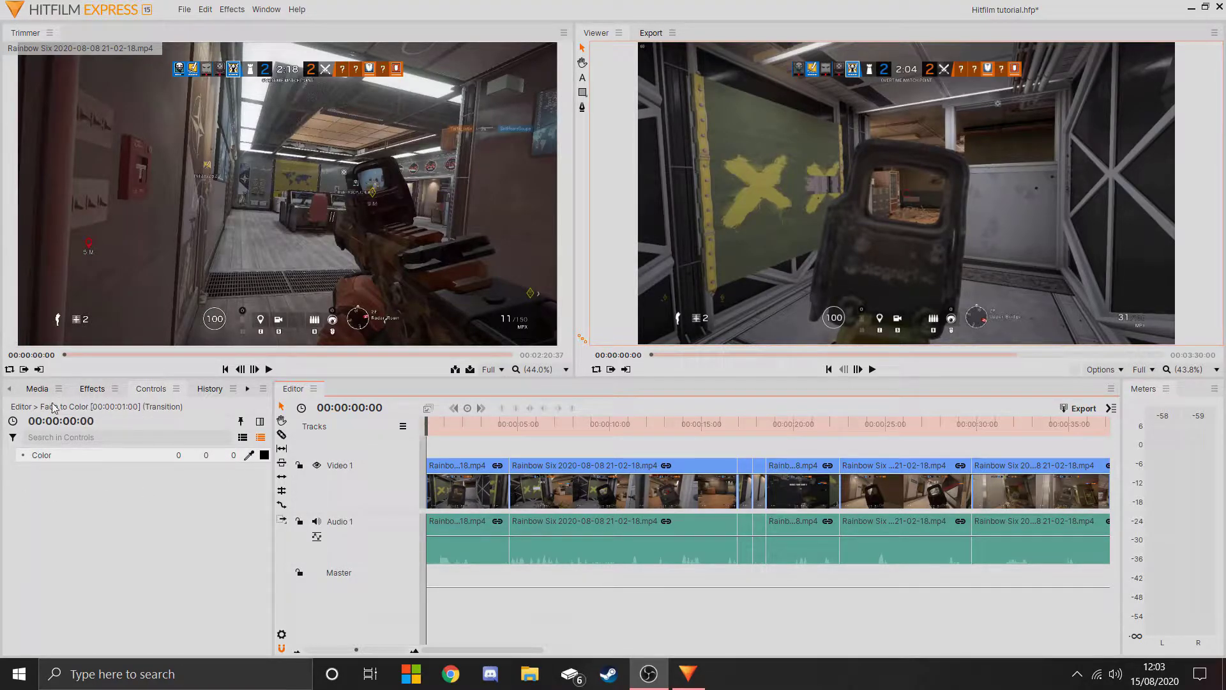
Search the effects for "letter", apply the Letterbox effect to the first clip, and open that clip's controls
{"action": "left_click", "coordinate": [96, 389]}
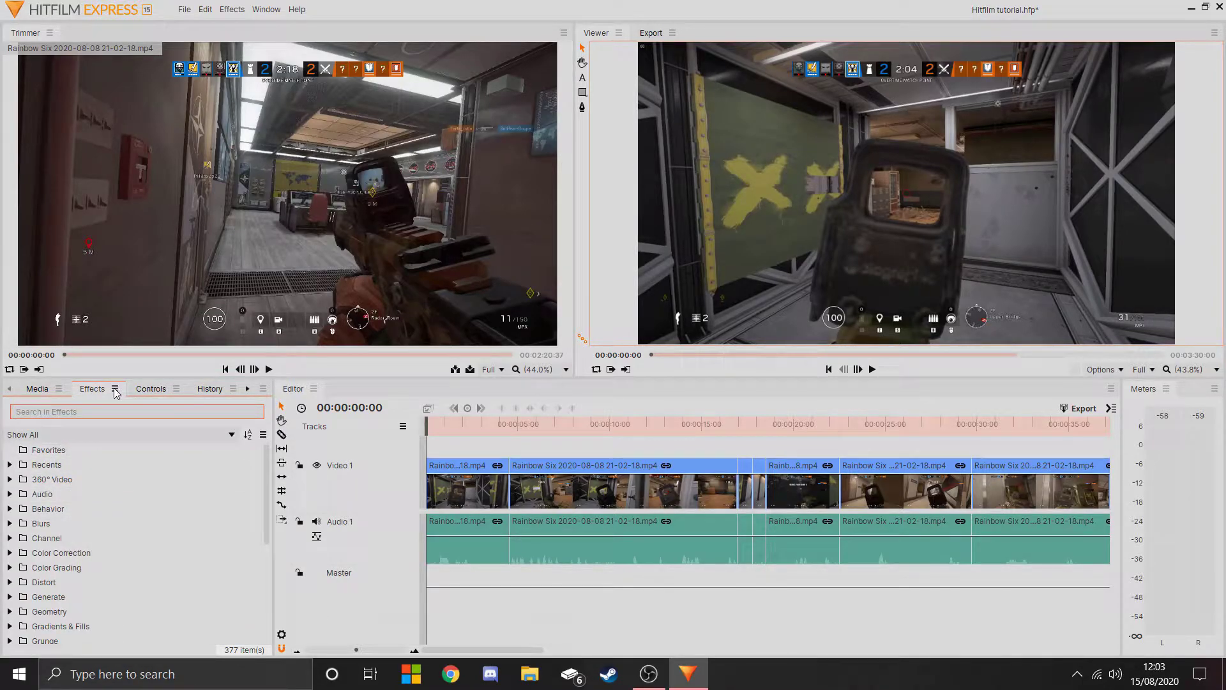
{"action": "scroll", "coordinate": [58, 511], "scroll_direction": "down", "scroll_amount": 5}
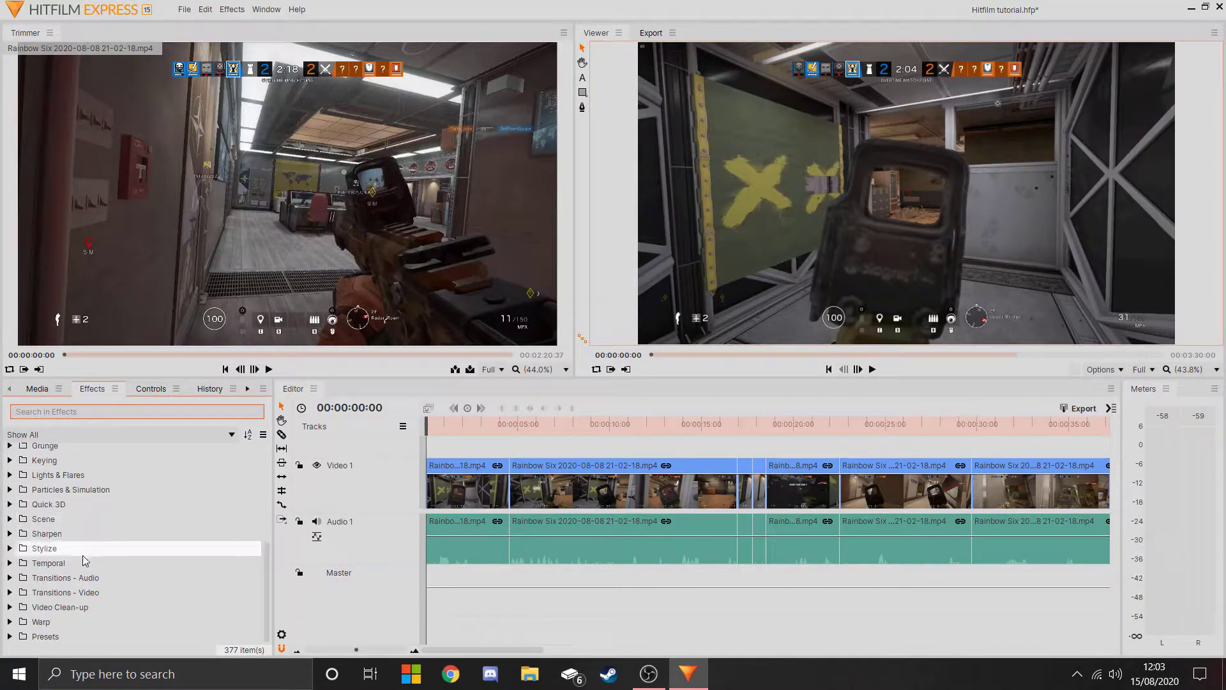
{"action": "scroll", "coordinate": [80, 561], "scroll_direction": "up", "scroll_amount": 5}
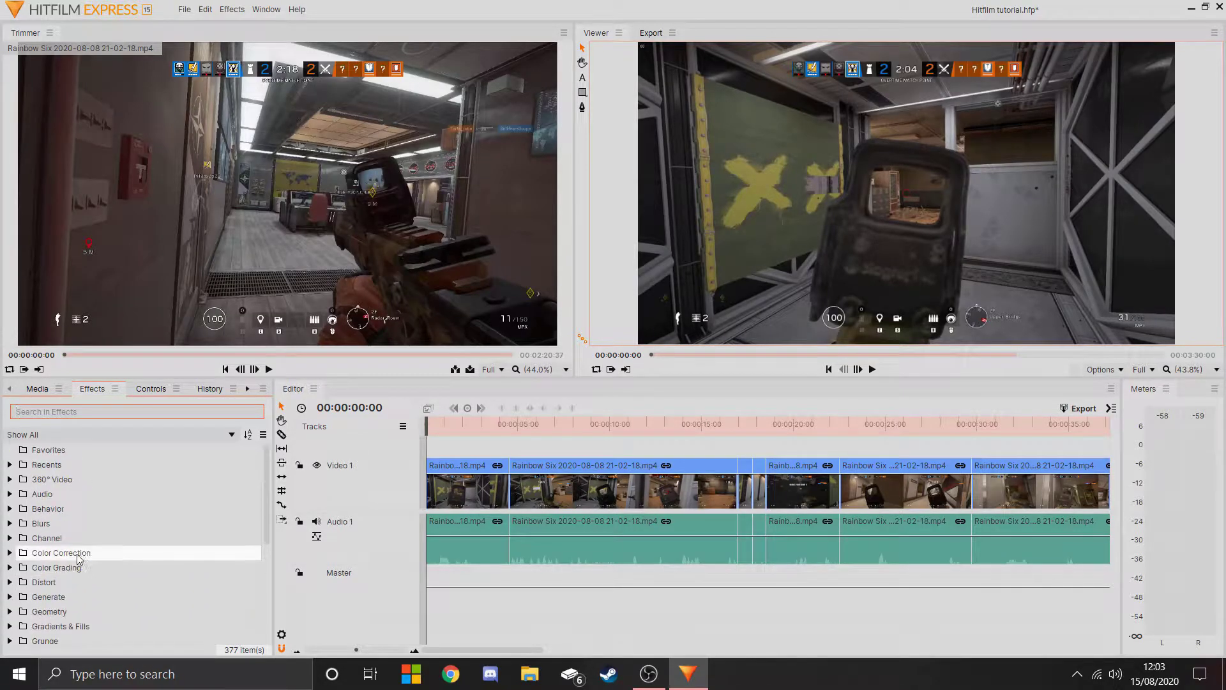
{"action": "type", "text": "letter"}
{"action": "left_click_drag", "start_coordinate": [92, 465], "coordinate": [464, 473]}
{"action": "mouse_move", "coordinate": [424, 427]}
{"action": "left_mouse_down"}
{"action": "mouse_move", "coordinate": [459, 426]}
{"action": "mouse_move", "coordinate": [426, 425]}
{"action": "left_mouse_up"}
{"action": "left_click", "coordinate": [438, 461]}
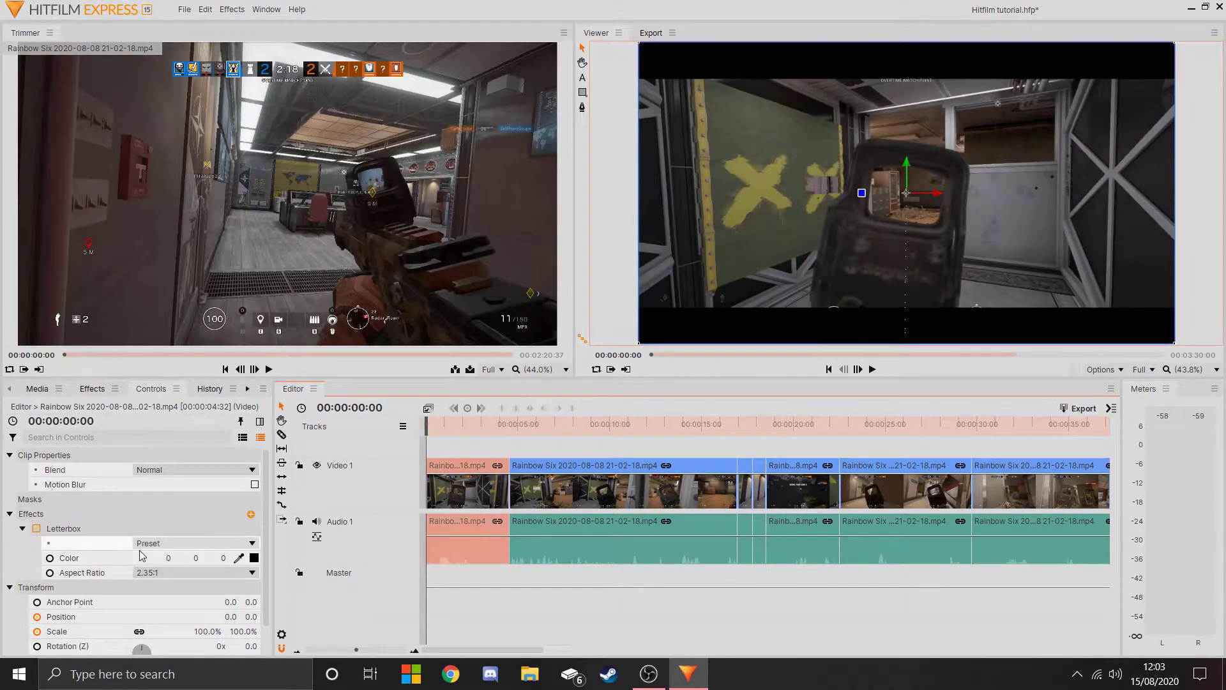
Try light green (#55ff7f) as the Letterbox bar color on the first clip, and set it back to black
{"action": "left_click", "coordinate": [155, 579]}
{"action": "left_click", "coordinate": [149, 561]}
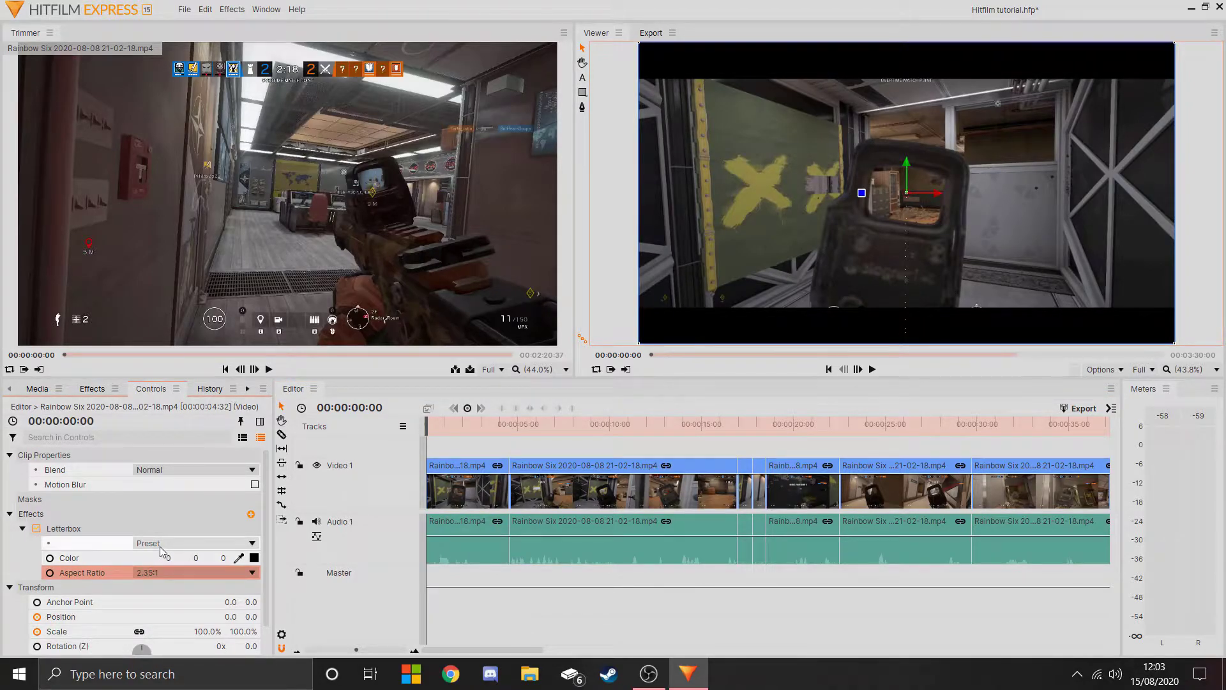
{"action": "left_click", "coordinate": [253, 557]}
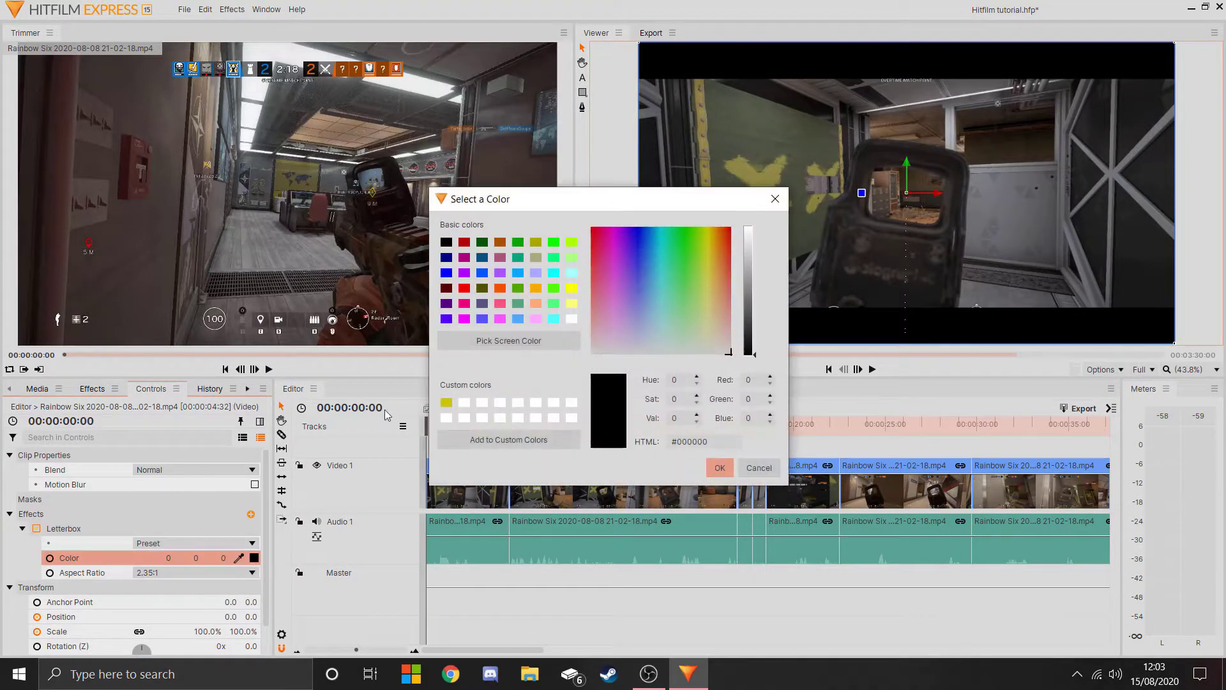
{"action": "left_click", "coordinate": [553, 304]}
{"action": "left_click", "coordinate": [720, 469]}
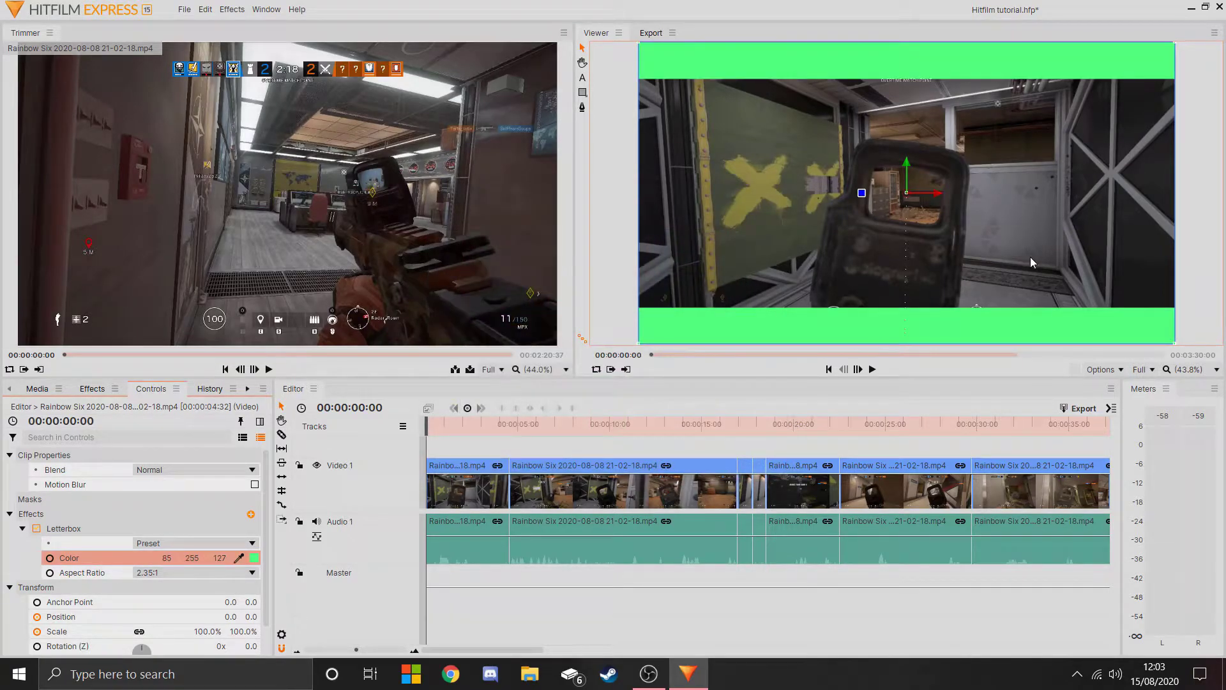
{"action": "left_click", "coordinate": [254, 558]}
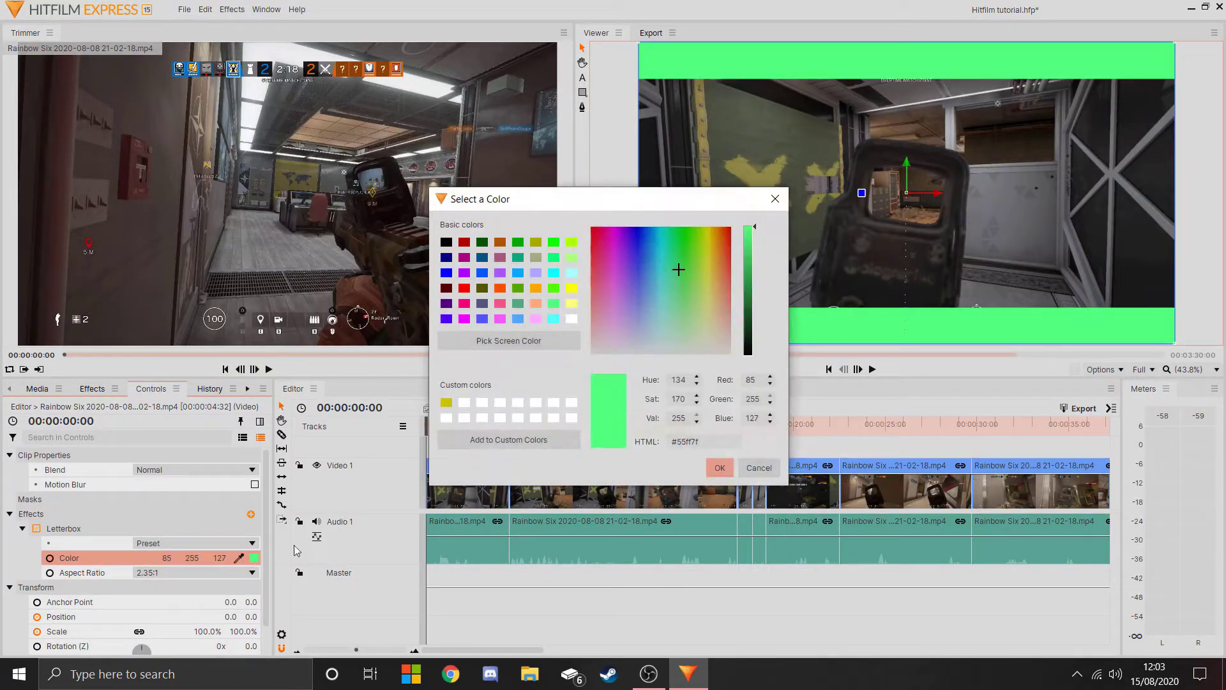
{"action": "left_click", "coordinate": [447, 243]}
{"action": "left_click", "coordinate": [719, 469]}
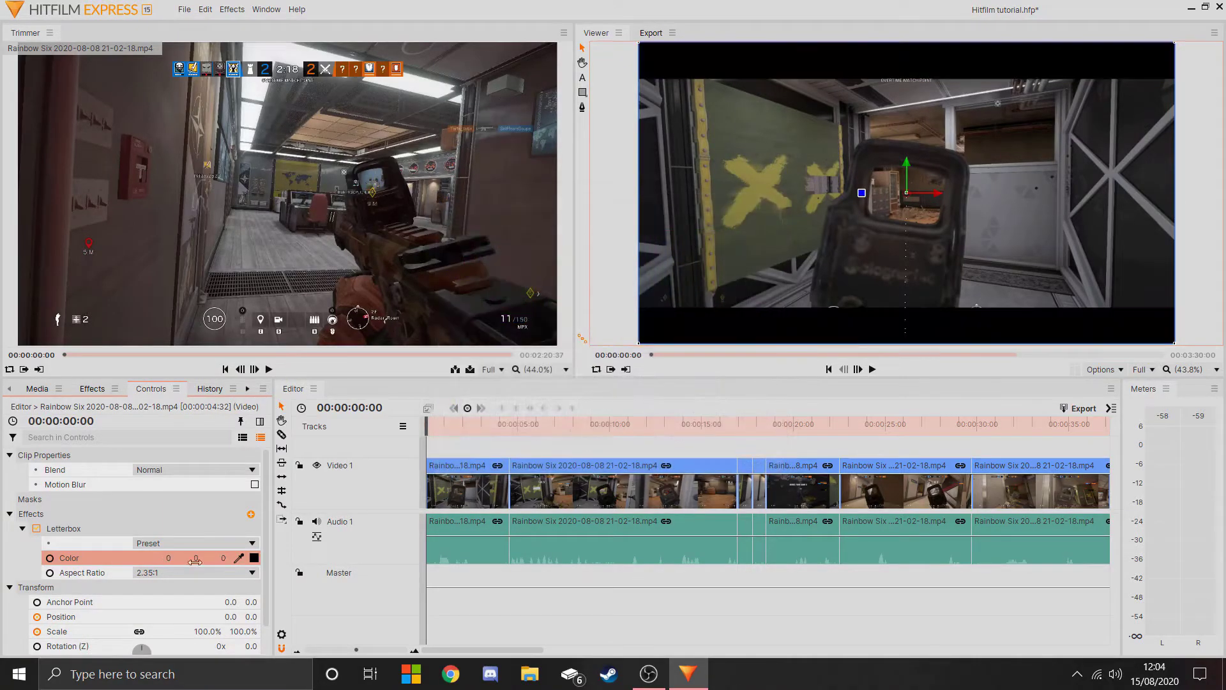
Enable keyframing for the Letterbox aspect ratio and set it to Custom (w:h) with width 20 and height 8.41
{"action": "left_click", "coordinate": [52, 574]}
{"action": "left_click", "coordinate": [174, 574]}
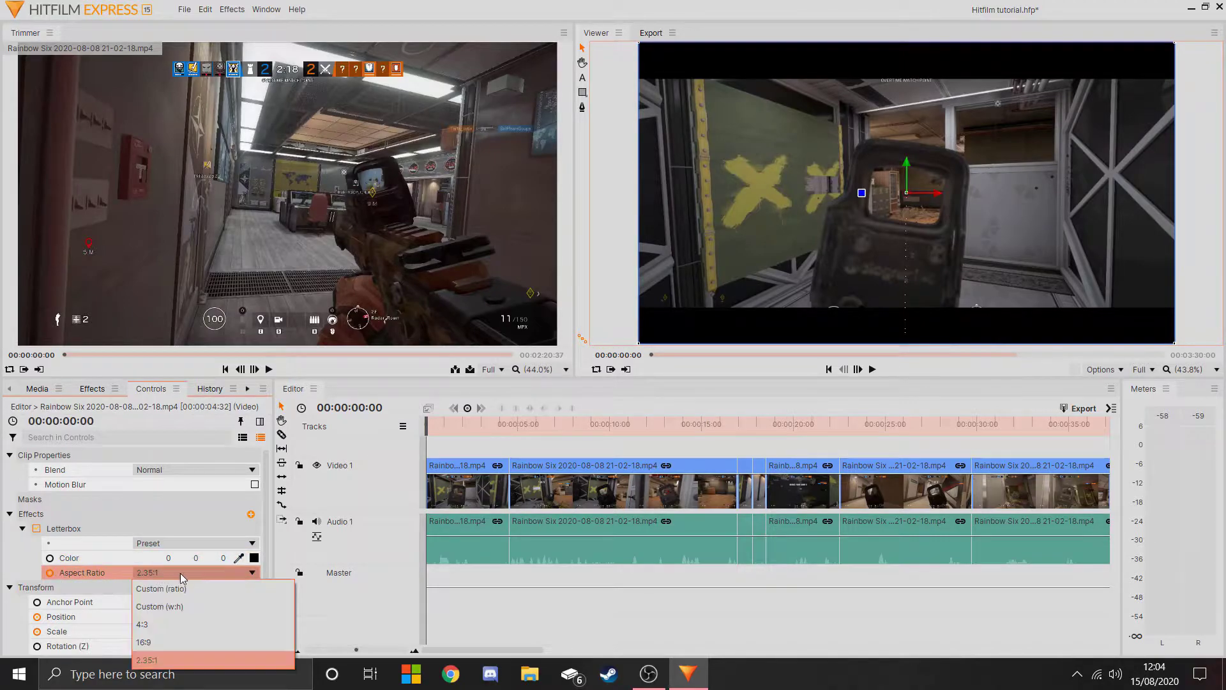
{"action": "left_click", "coordinate": [182, 606]}
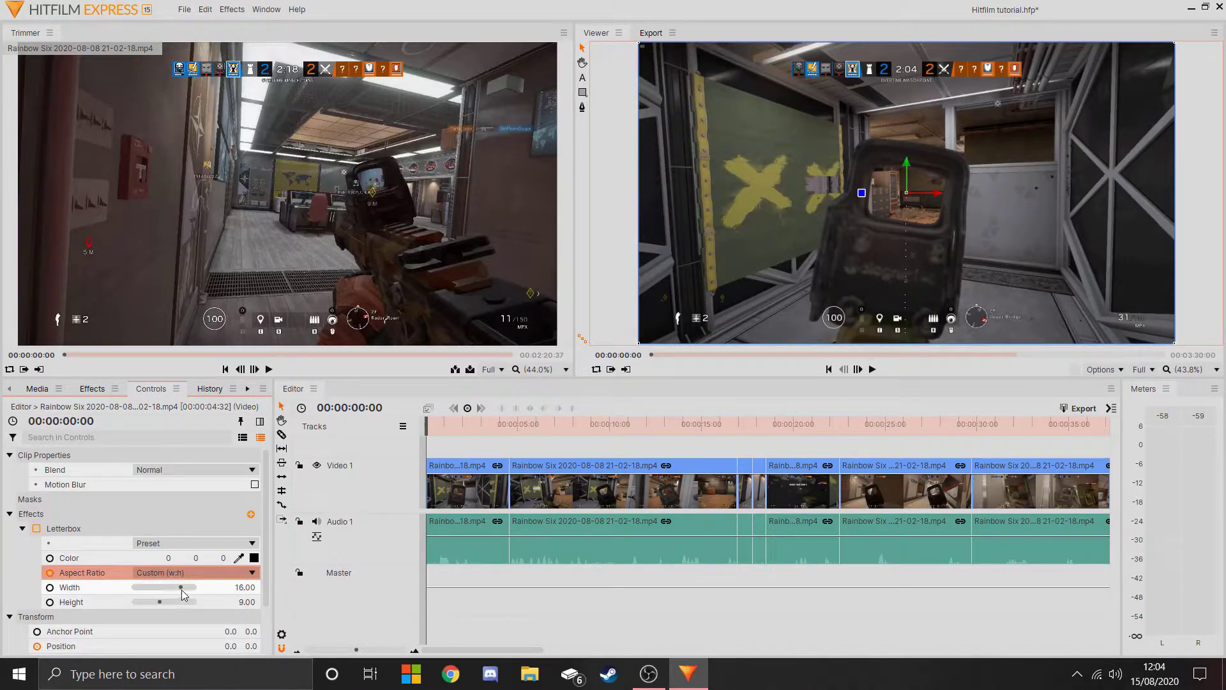
{"action": "left_click_drag", "start_coordinate": [183, 589], "coordinate": [156, 592]}
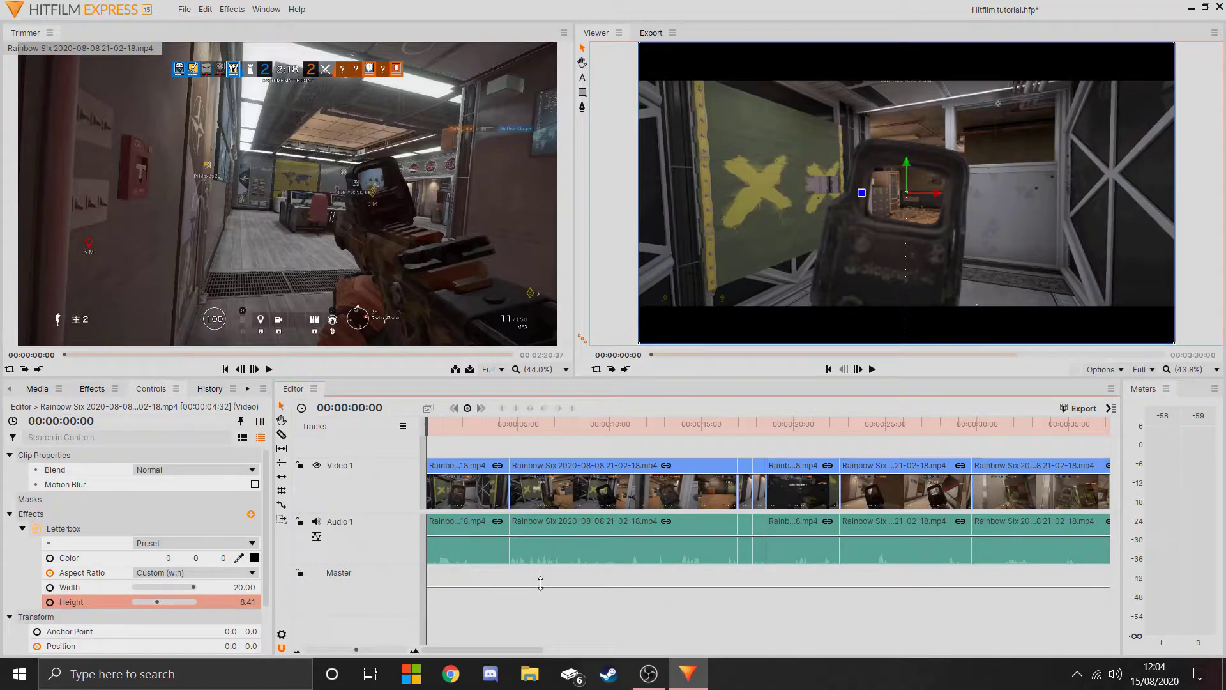
Copy the customized Letterbox effect from the first clip and paste it onto the clips that follow on Video 1
{"action": "left_click", "coordinate": [81, 532]}
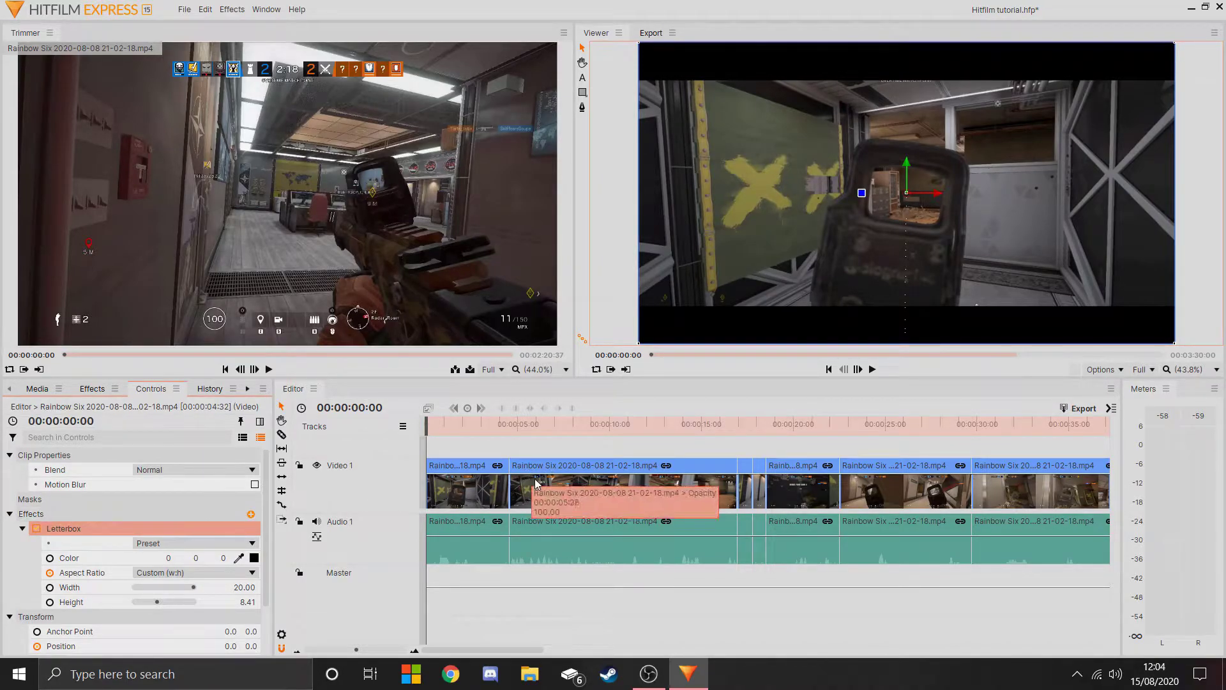
{"action": "left_click", "coordinate": [517, 468]}
{"action": "left_click_drag", "start_coordinate": [426, 428], "coordinate": [555, 428]}
{"action": "key", "text": "ctrl+v"}
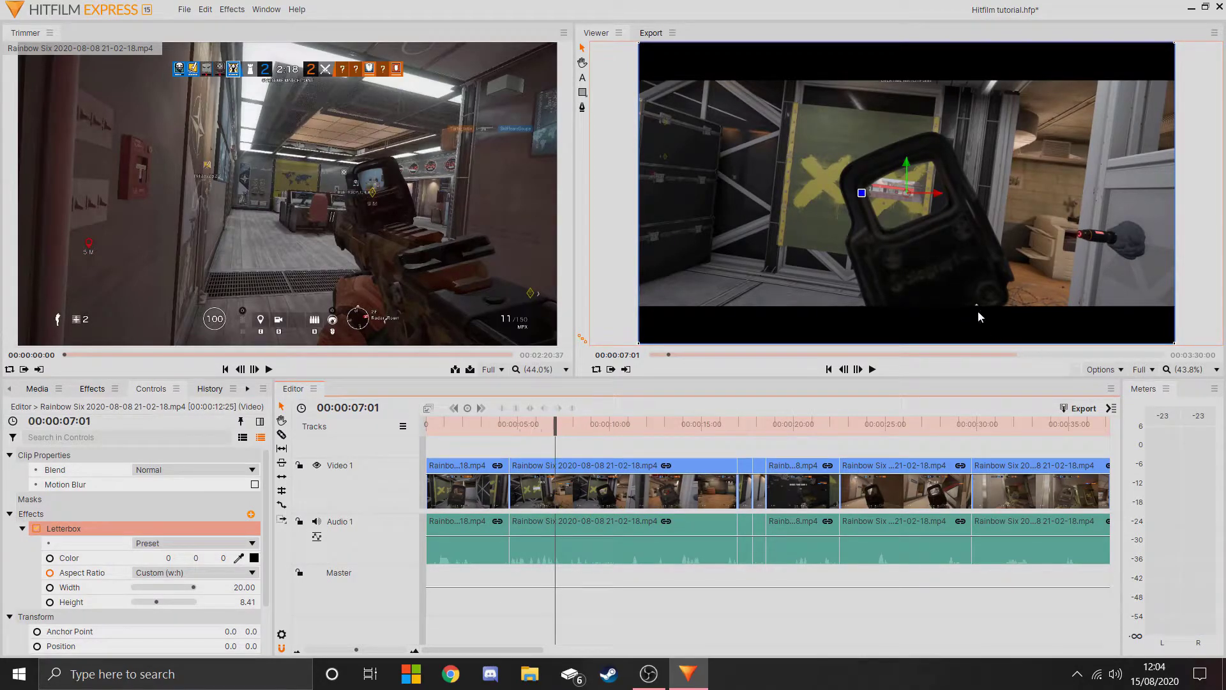
{"action": "left_click_drag", "start_coordinate": [547, 442], "coordinate": [742, 442]}
{"action": "left_click", "coordinate": [746, 472]}
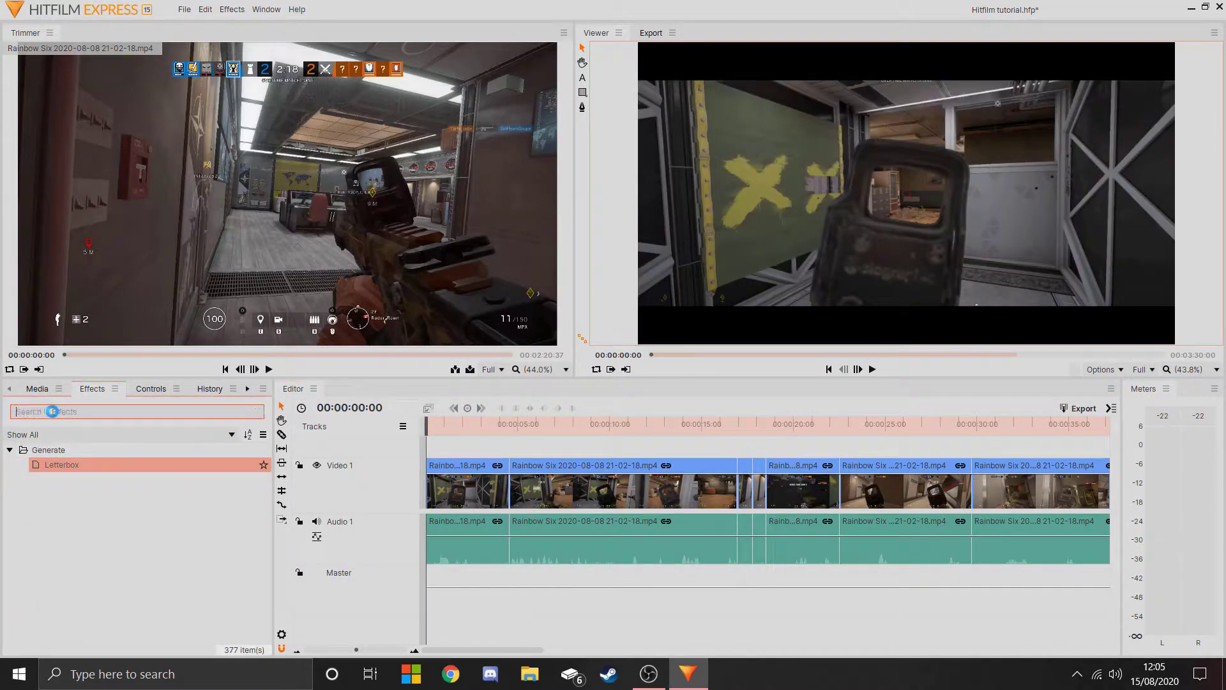
Search the effects for "fade", add Fade to Color at the start of the first video clip, and preview the fade-in
{"action": "type", "text": "fade"}
{"action": "left_click_drag", "start_coordinate": [70, 509], "coordinate": [431, 476]}
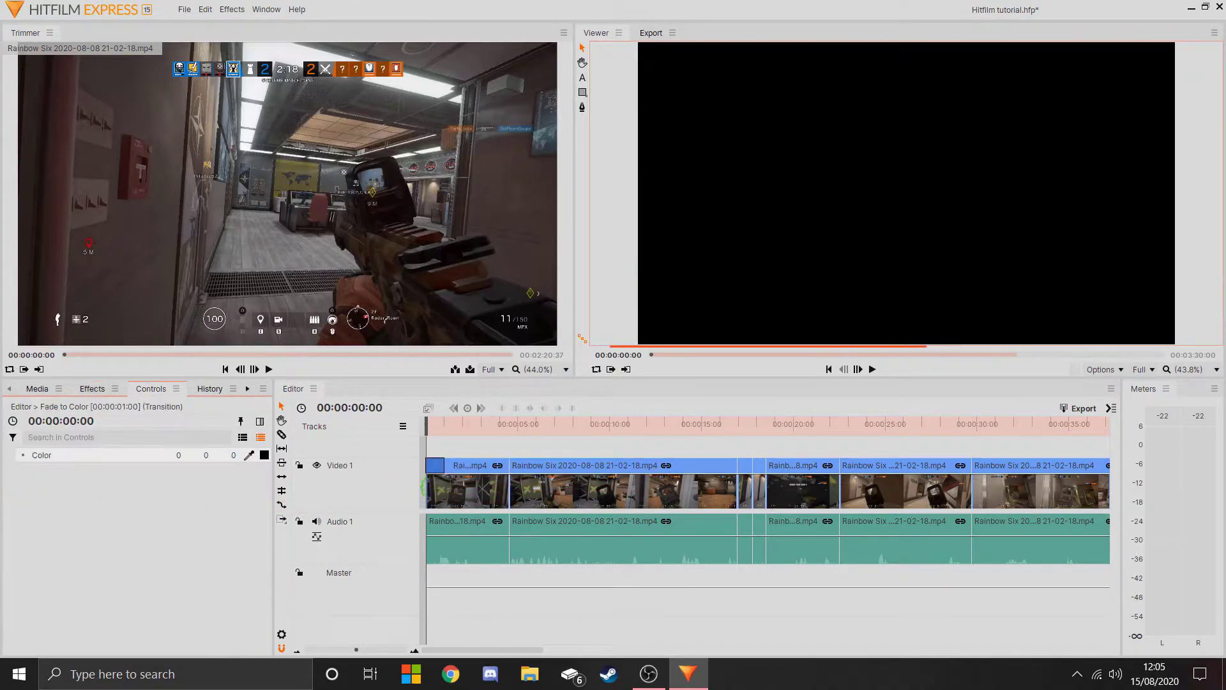
{"action": "key", "text": "space"}
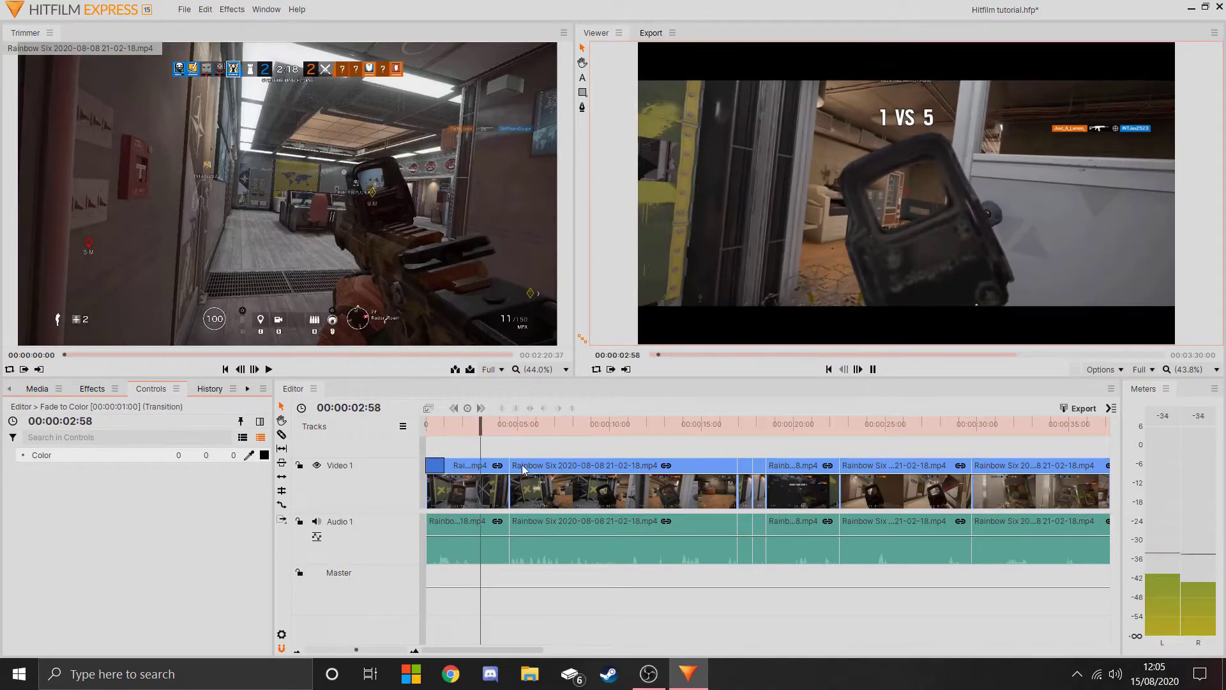
{"action": "key", "text": "space"}
Add the Fade to Color transition to the end of the last video clip and play the ending
{"action": "left_click_drag", "start_coordinate": [484, 431], "coordinate": [589, 428]}
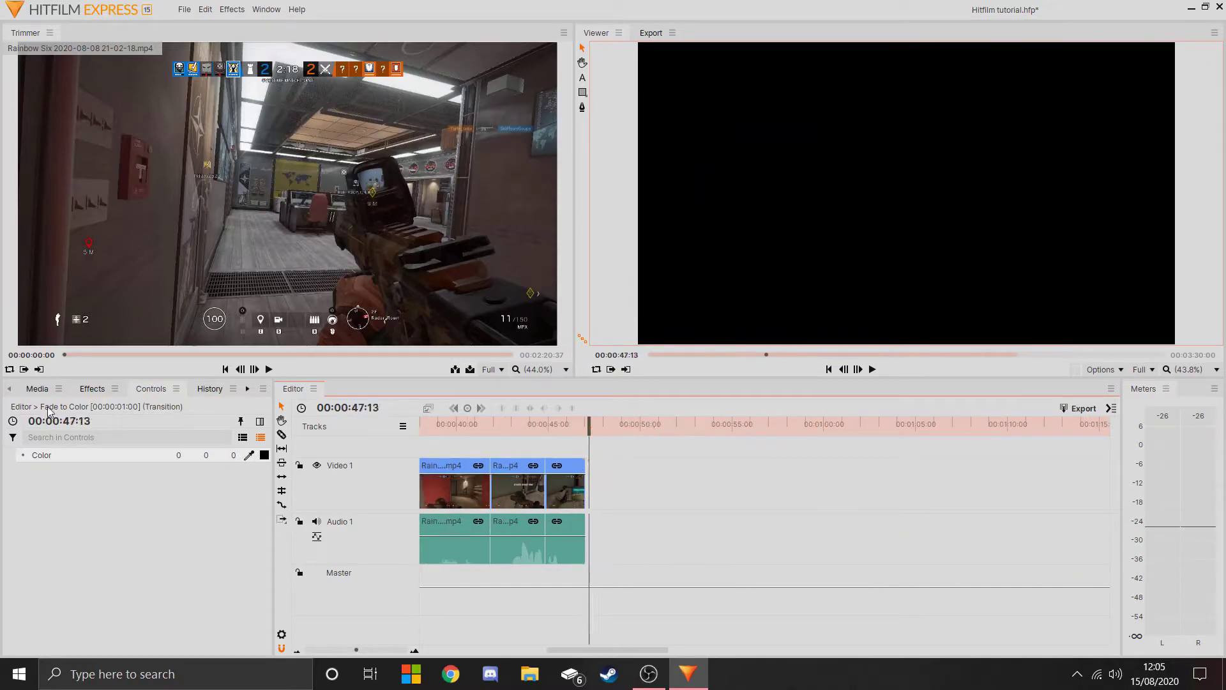
{"action": "left_click", "coordinate": [82, 390]}
{"action": "left_click_drag", "start_coordinate": [90, 508], "coordinate": [575, 474]}
{"action": "left_click_drag", "start_coordinate": [591, 426], "coordinate": [543, 426]}
{"action": "key", "text": "space"}
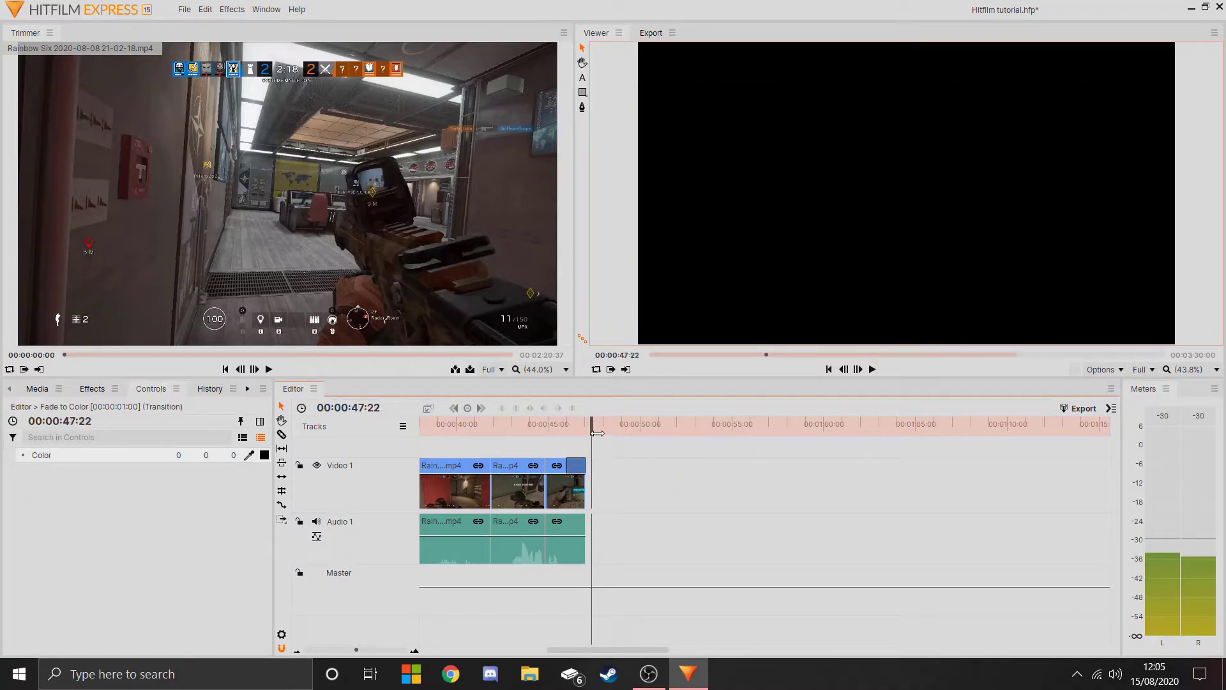
{"action": "key", "text": "space"}
Add the audio Fade transition to the end of the last audio clip and the start of the first, and play the opening
{"action": "left_click", "coordinate": [92, 388]}
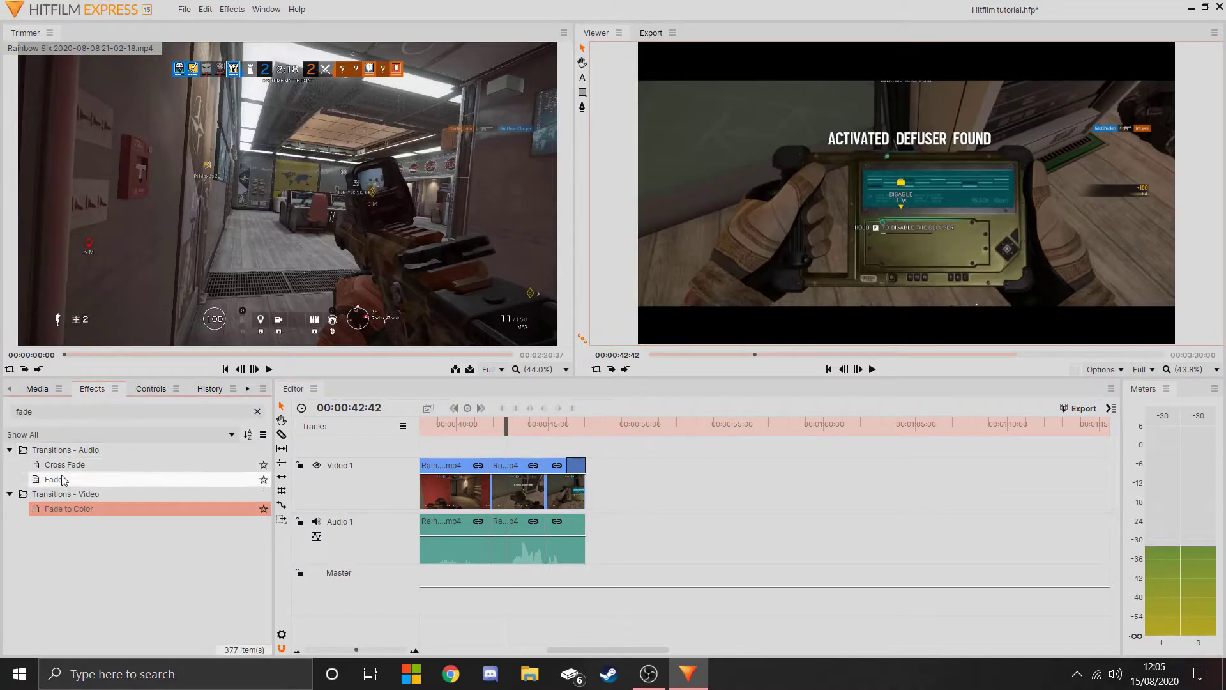
{"action": "left_click_drag", "start_coordinate": [79, 483], "coordinate": [578, 524]}
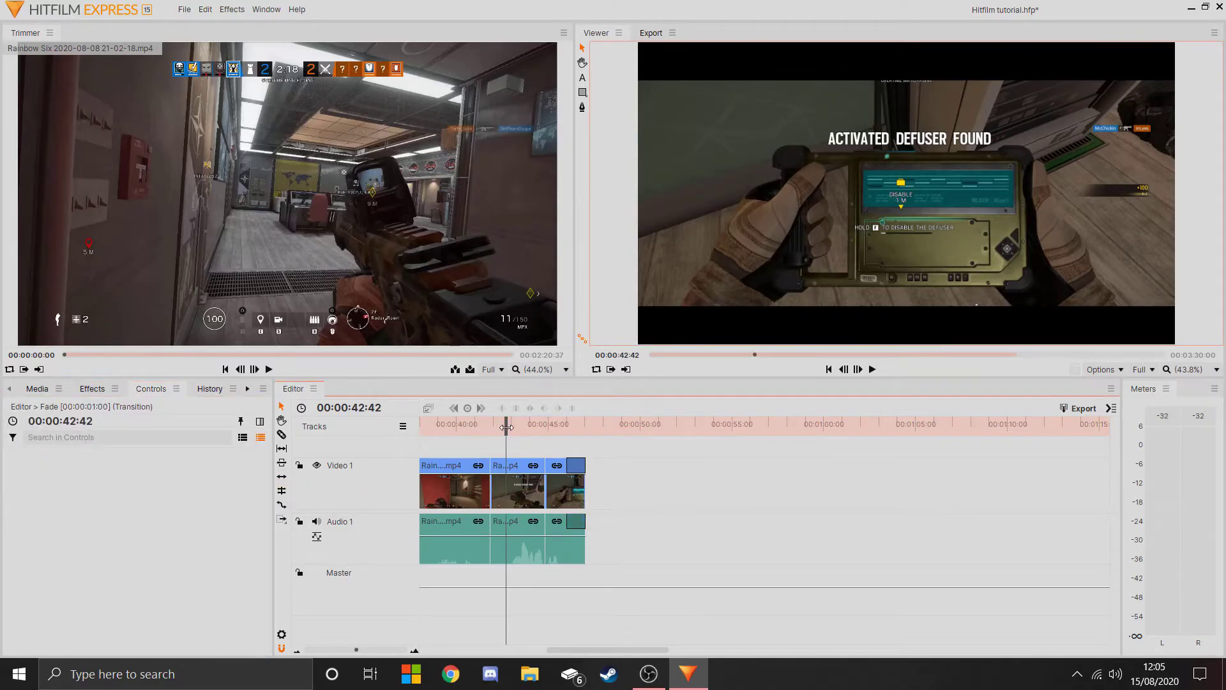
{"action": "left_click_drag", "start_coordinate": [506, 427], "coordinate": [87, 400]}
{"action": "left_click", "coordinate": [92, 388]}
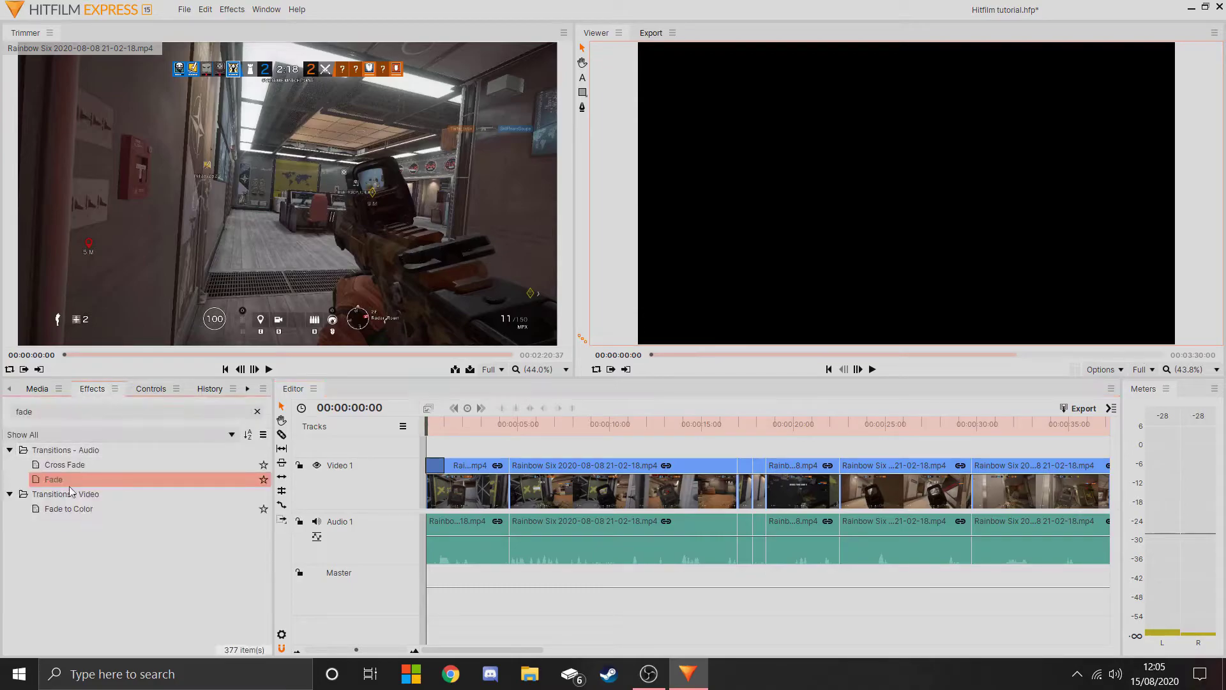
{"action": "left_click_drag", "start_coordinate": [70, 480], "coordinate": [438, 522]}
{"action": "key", "text": "space"}
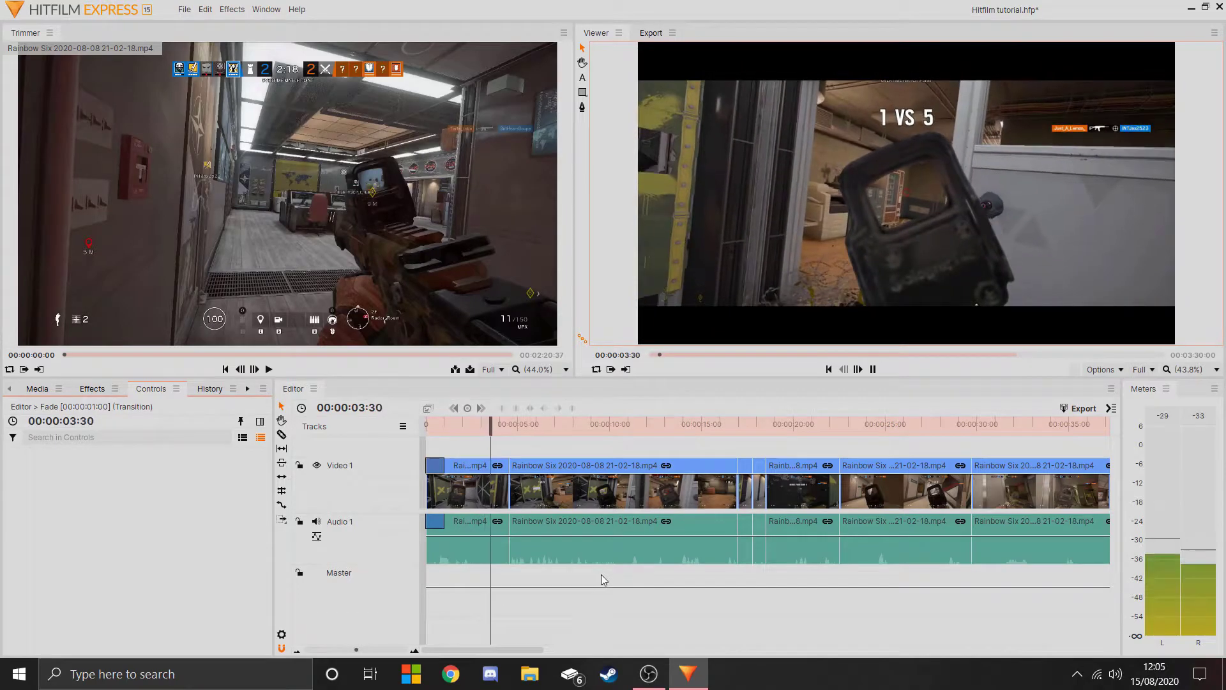
{"action": "key", "text": "space"}
Adjust the audio levels of the first two clips on Audio 1, playing the section to check the loudness
{"action": "left_click_drag", "start_coordinate": [508, 425], "coordinate": [553, 425]}
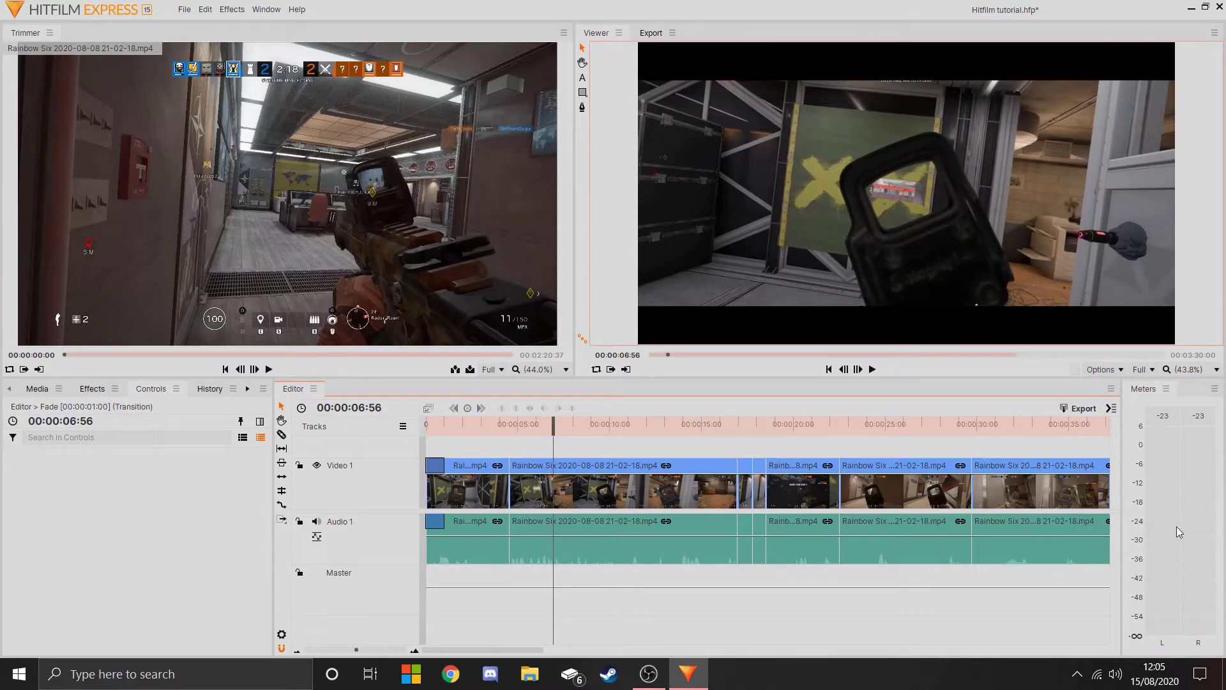
{"action": "left_click", "coordinate": [527, 426]}
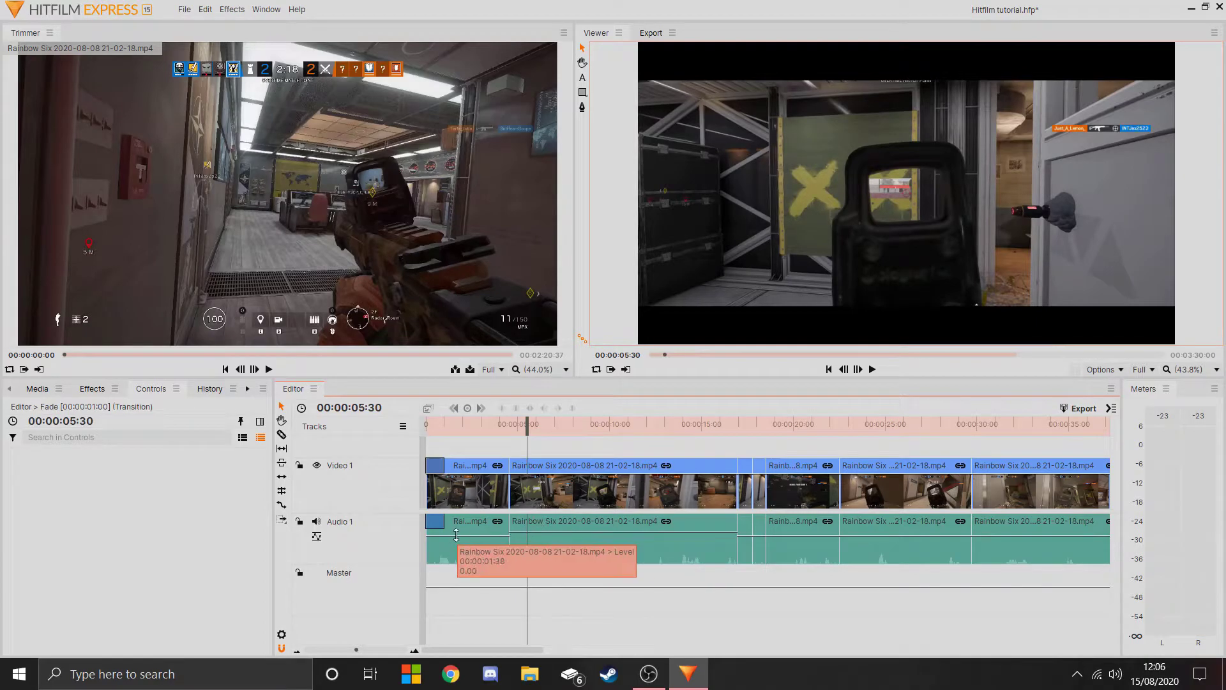
{"action": "key", "text": "space"}
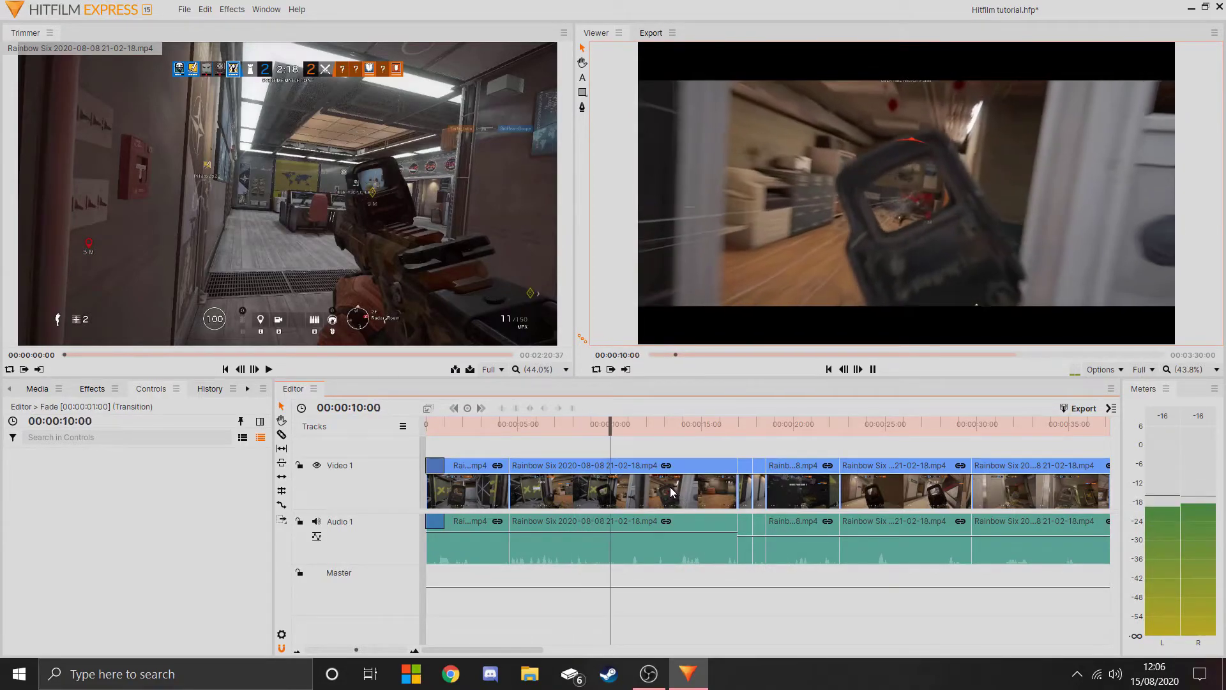
{"action": "key", "text": "space"}
{"action": "key", "text": "space"}
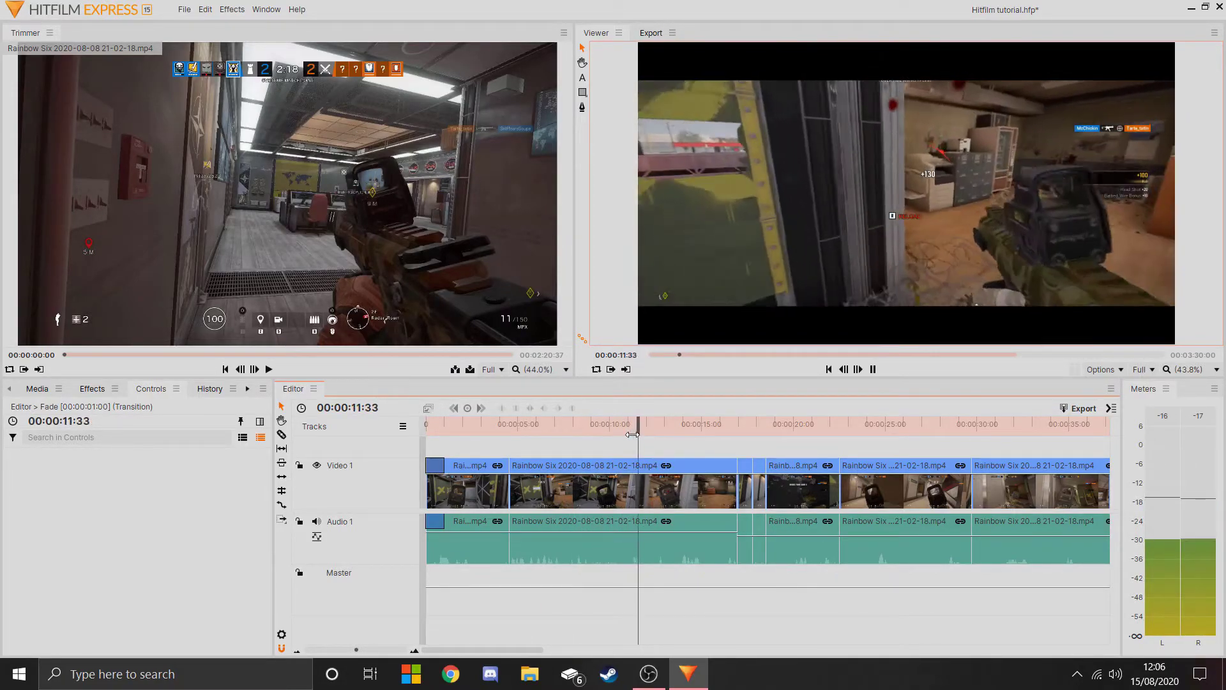
{"action": "key", "text": "space"}
{"action": "mouse_move", "coordinate": [627, 532]}
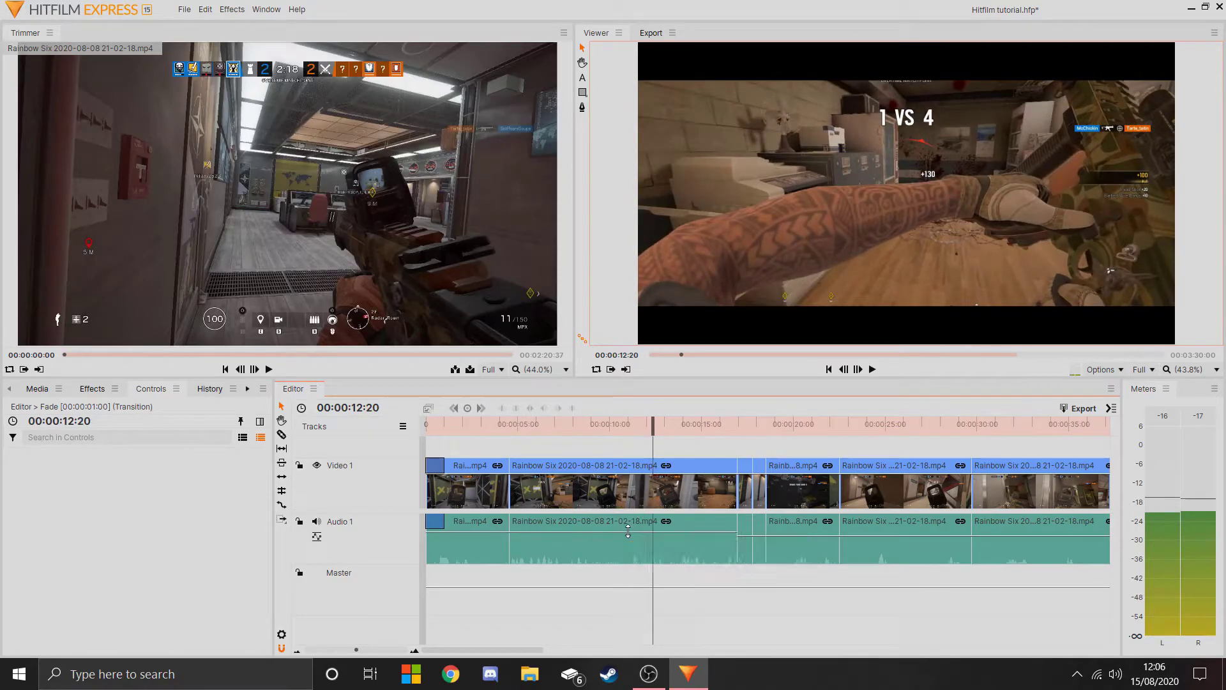
{"action": "left_click_drag", "start_coordinate": [626, 531], "coordinate": [626, 533]}
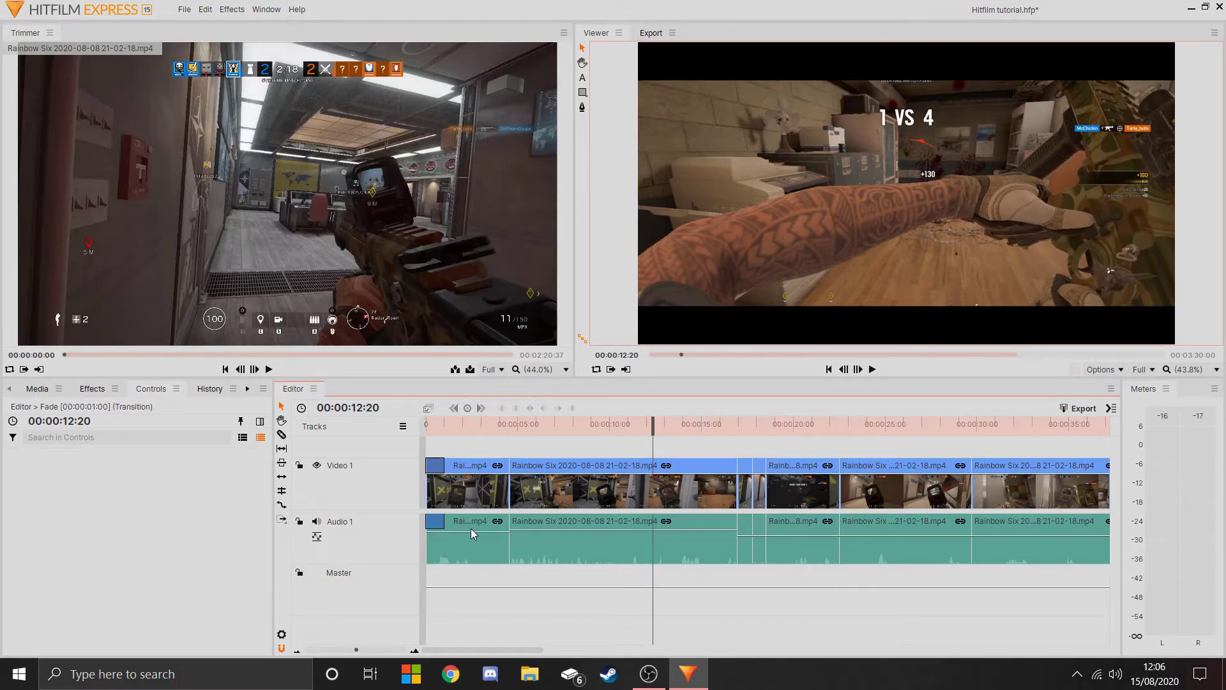
{"action": "mouse_move", "coordinate": [478, 528]}
{"action": "left_click_drag", "start_coordinate": [478, 528], "coordinate": [481, 531]}
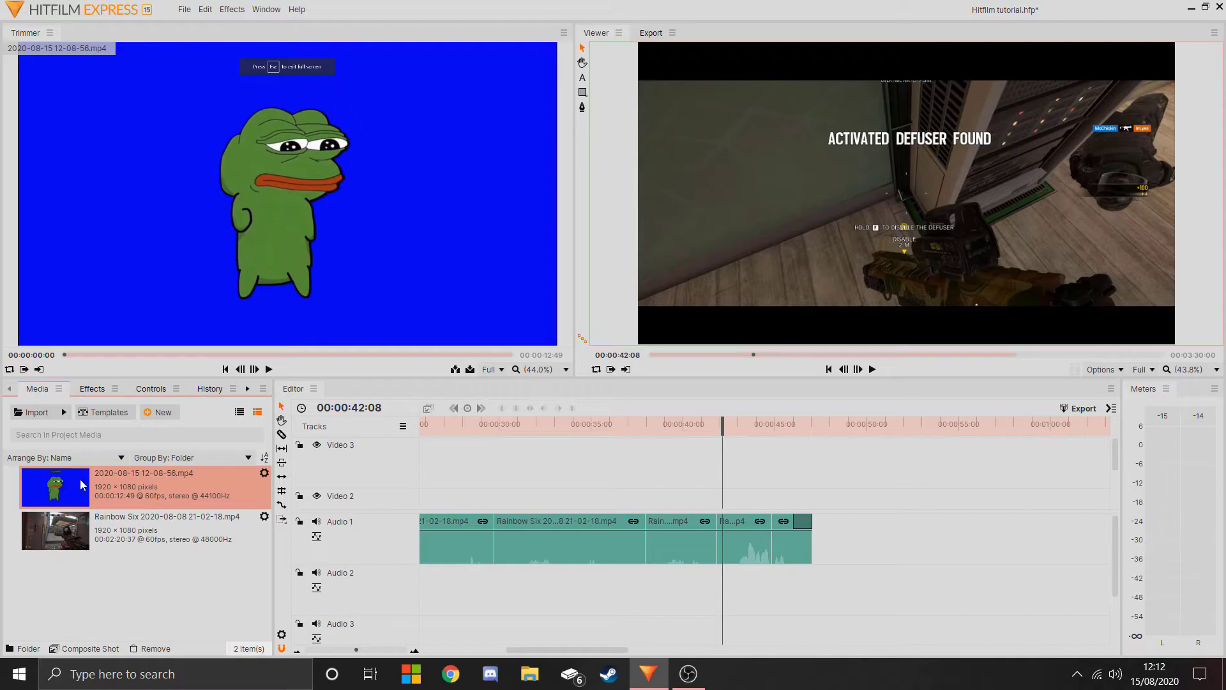
{"action": "left_click_drag", "start_coordinate": [420, 478], "coordinate": [667, 483]}
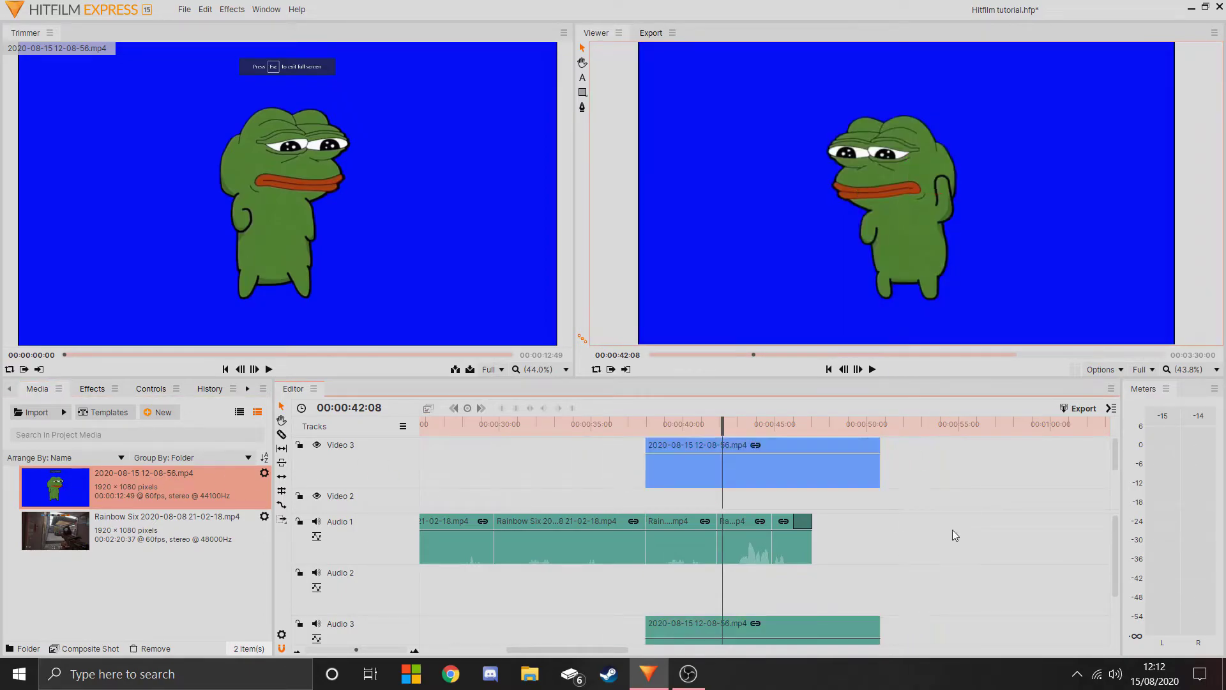
{"action": "right_click", "coordinate": [853, 621]}
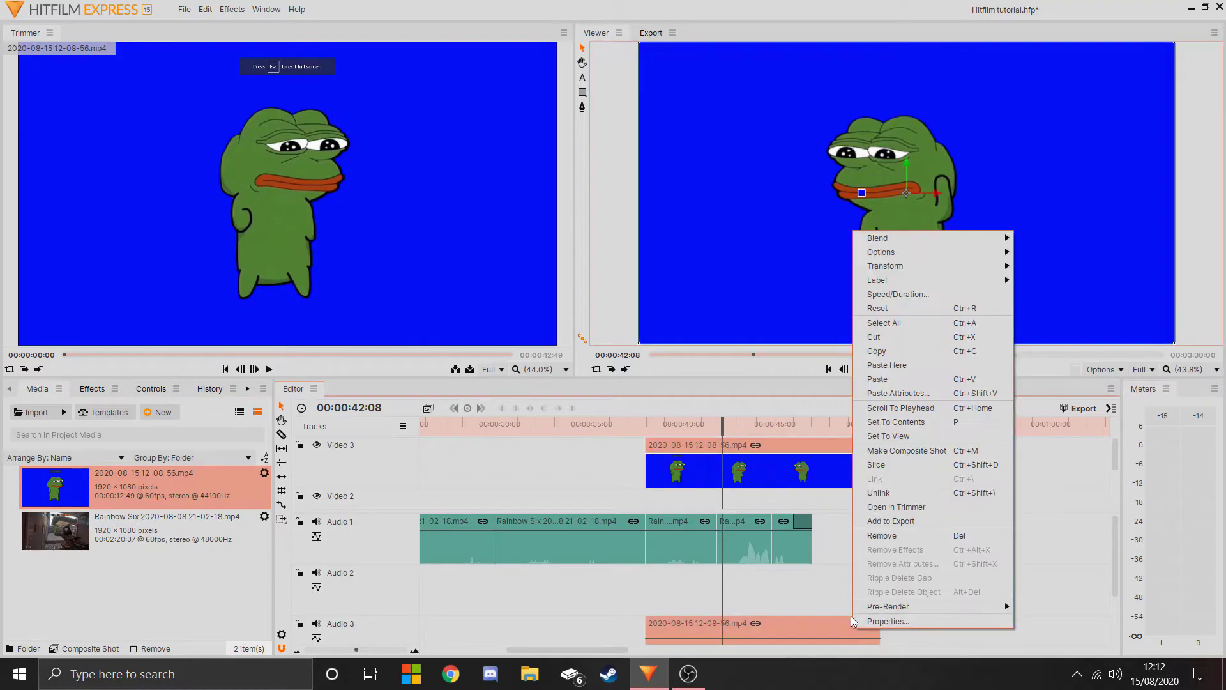
{"action": "left_click", "coordinate": [887, 493]}
{"action": "left_click", "coordinate": [804, 619]}
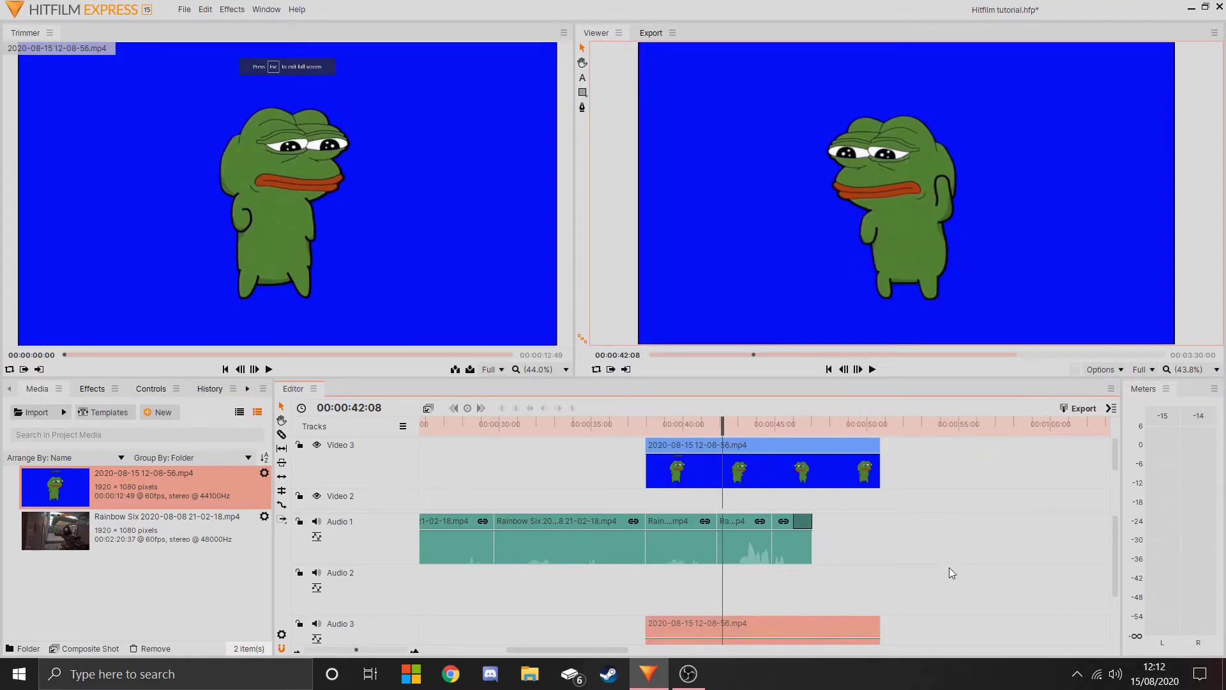
{"action": "key", "text": "Delete"}
Move the frog clip down from Video 3 to Video 2 and scrub to 00:00:45:28
{"action": "left_click_drag", "start_coordinate": [789, 447], "coordinate": [789, 486]}
{"action": "left_click", "coordinate": [959, 489]}
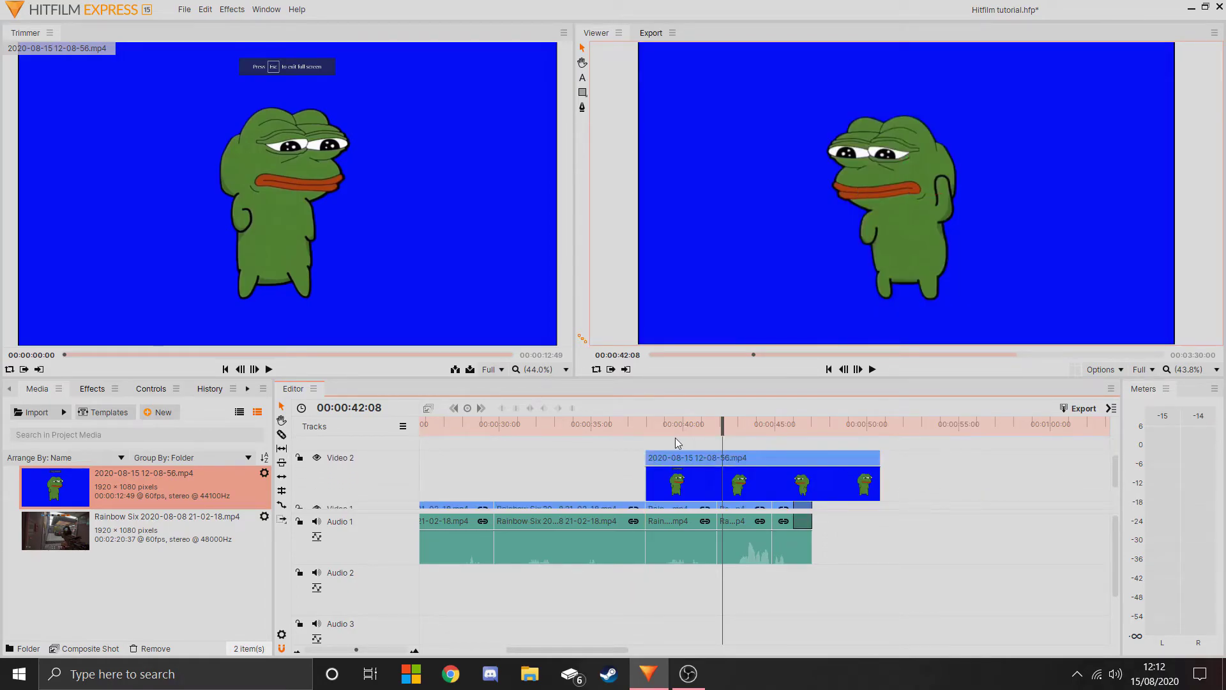
{"action": "left_click_drag", "start_coordinate": [721, 430], "coordinate": [781, 432]}
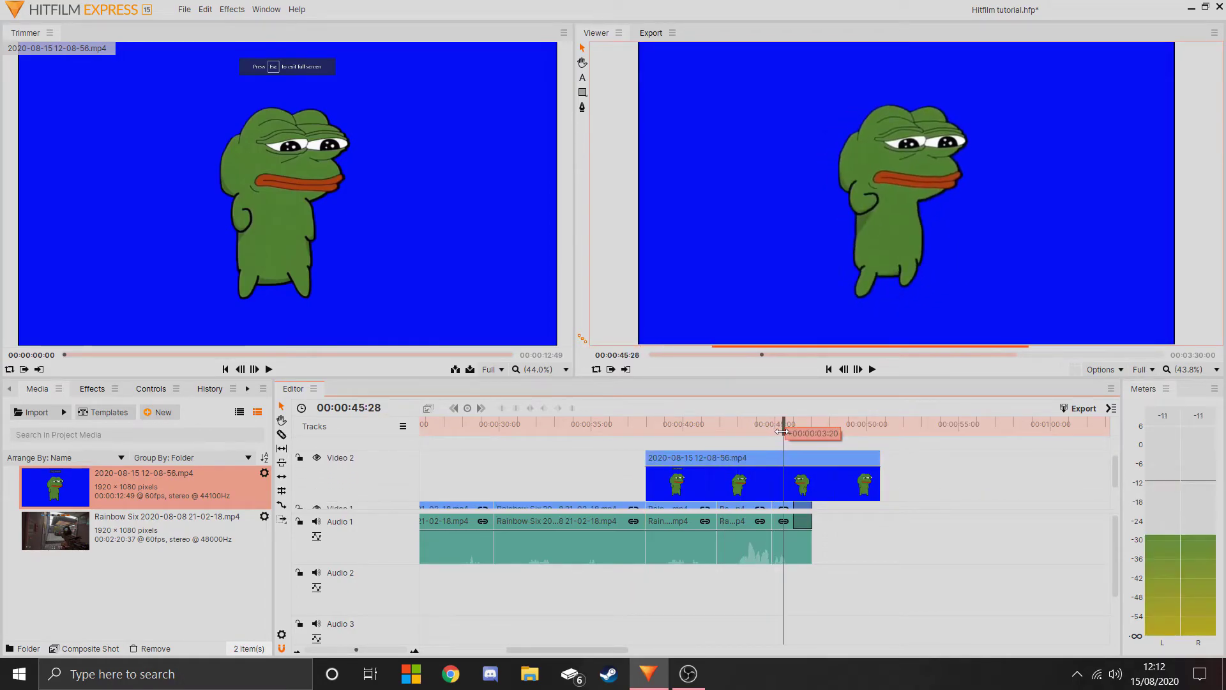
Apply the Color Difference Key effect to the frog clip and set its Screen Color to Blue
{"action": "left_click", "coordinate": [93, 389]}
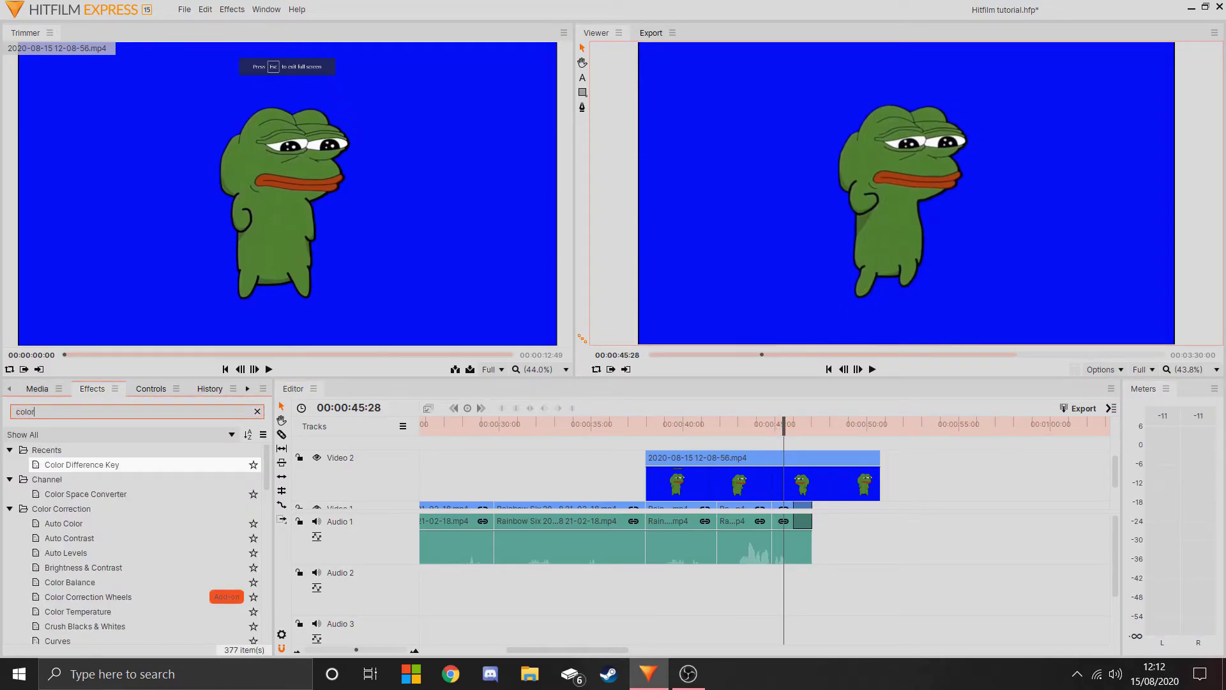
{"action": "left_click_drag", "start_coordinate": [121, 465], "coordinate": [742, 473]}
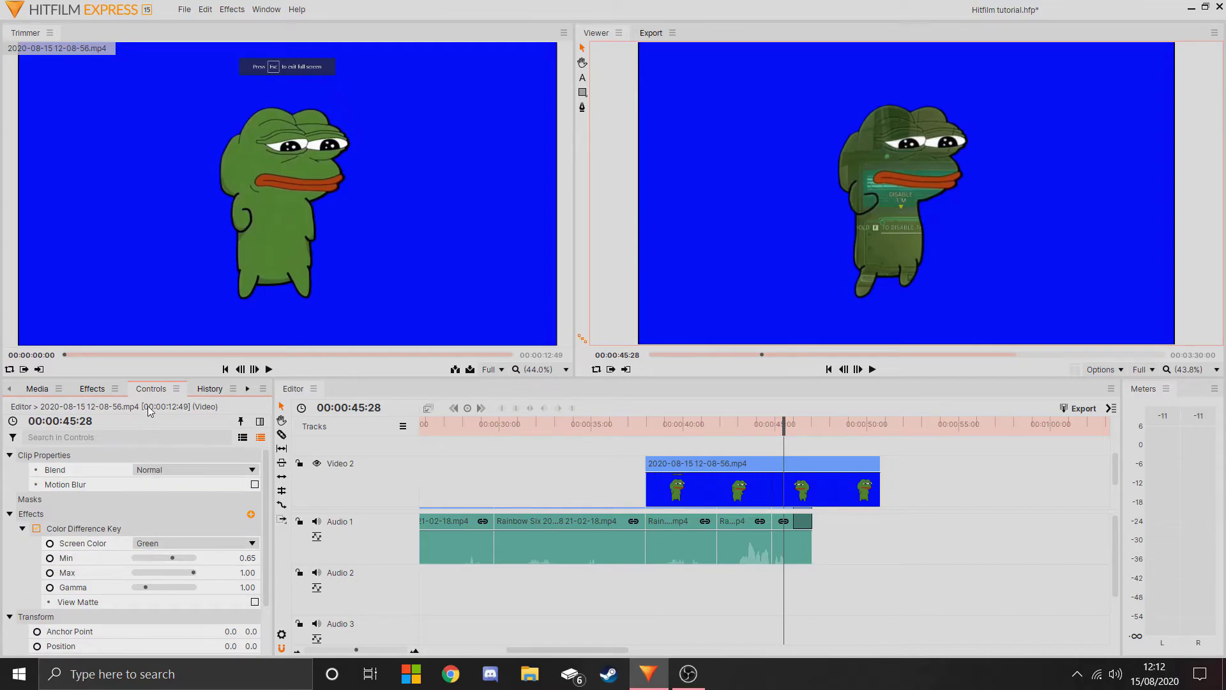
{"action": "left_click", "coordinate": [178, 542]}
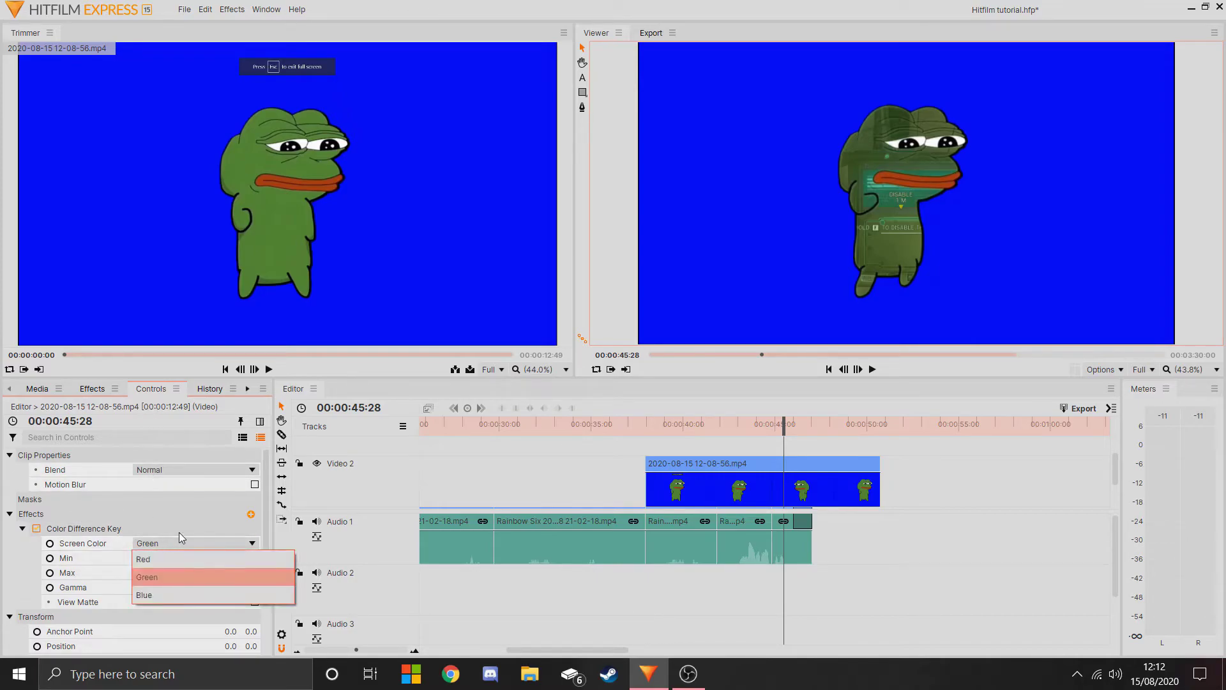
{"action": "left_click", "coordinate": [163, 595]}
{"action": "left_click", "coordinate": [847, 468]}
Trim the frog clip to start at 00:00:41:55 and end where the last clip's fade-out begins
{"action": "left_click_drag", "start_coordinate": [787, 423], "coordinate": [720, 435]}
{"action": "left_click_drag", "start_coordinate": [647, 479], "coordinate": [719, 447]}
{"action": "left_click_drag", "start_coordinate": [880, 461], "coordinate": [794, 461]}
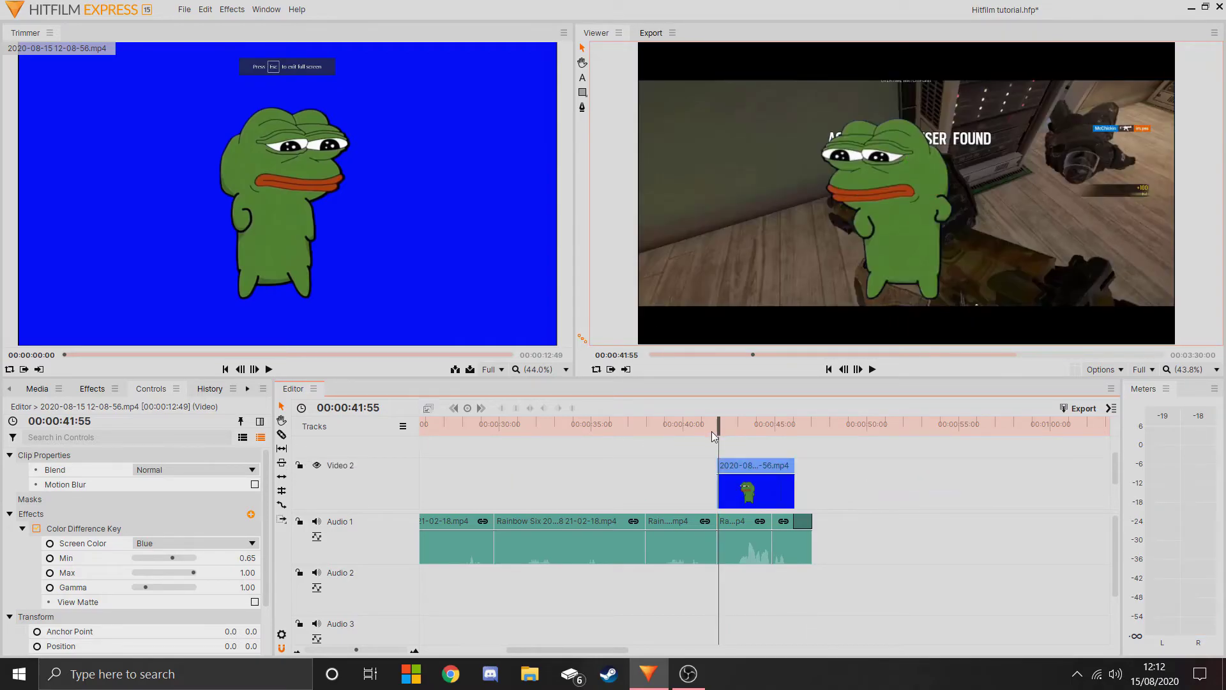
At 00:00:43:18, move the frog overlay to the left side of the frame, at about Position -603.2, -2.2
{"action": "left_click_drag", "start_coordinate": [718, 430], "coordinate": [744, 426]}
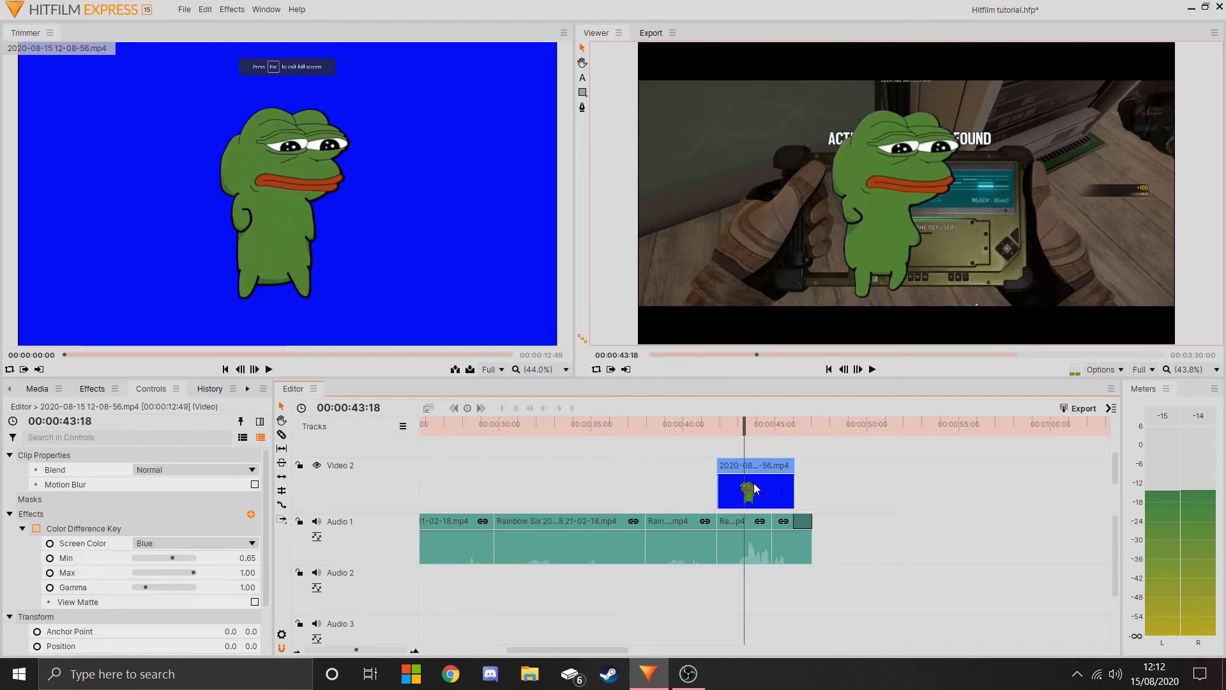
{"action": "left_click_drag", "start_coordinate": [868, 232], "coordinate": [724, 242]}
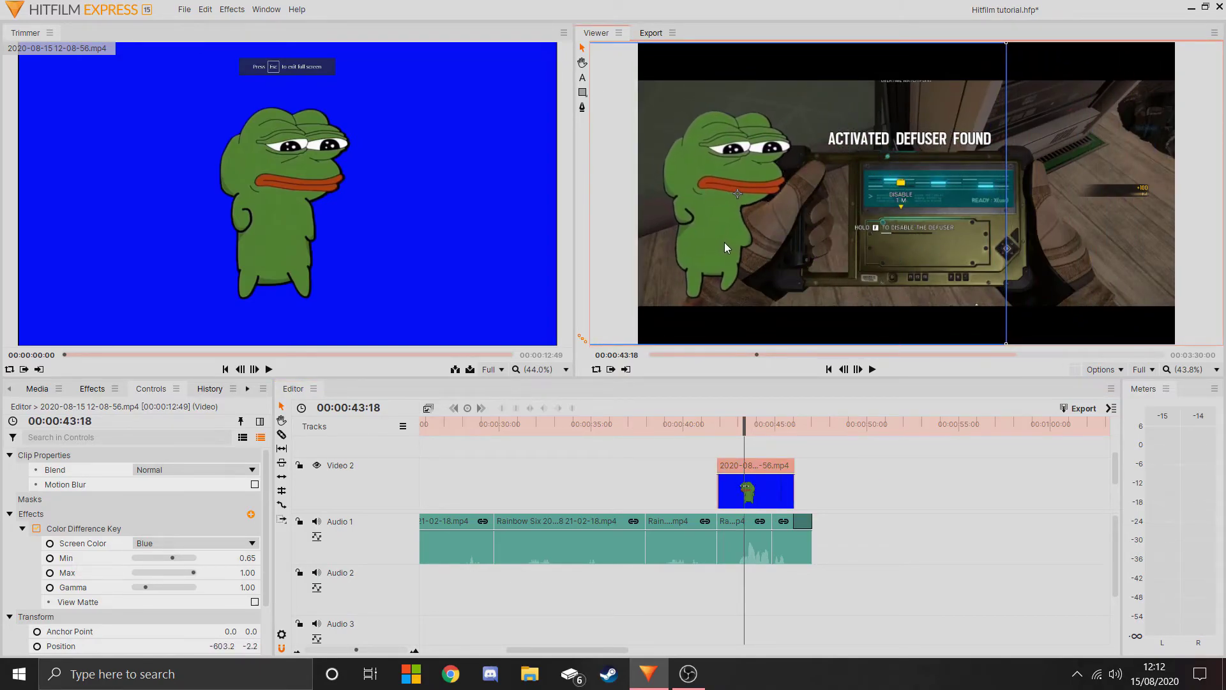
{"action": "left_click", "coordinate": [886, 459]}
Play the montage's ending to review the frog overlay and scrub through the rest of the timeline
{"action": "left_click_drag", "start_coordinate": [744, 428], "coordinate": [676, 423]}
{"action": "key", "text": "space"}
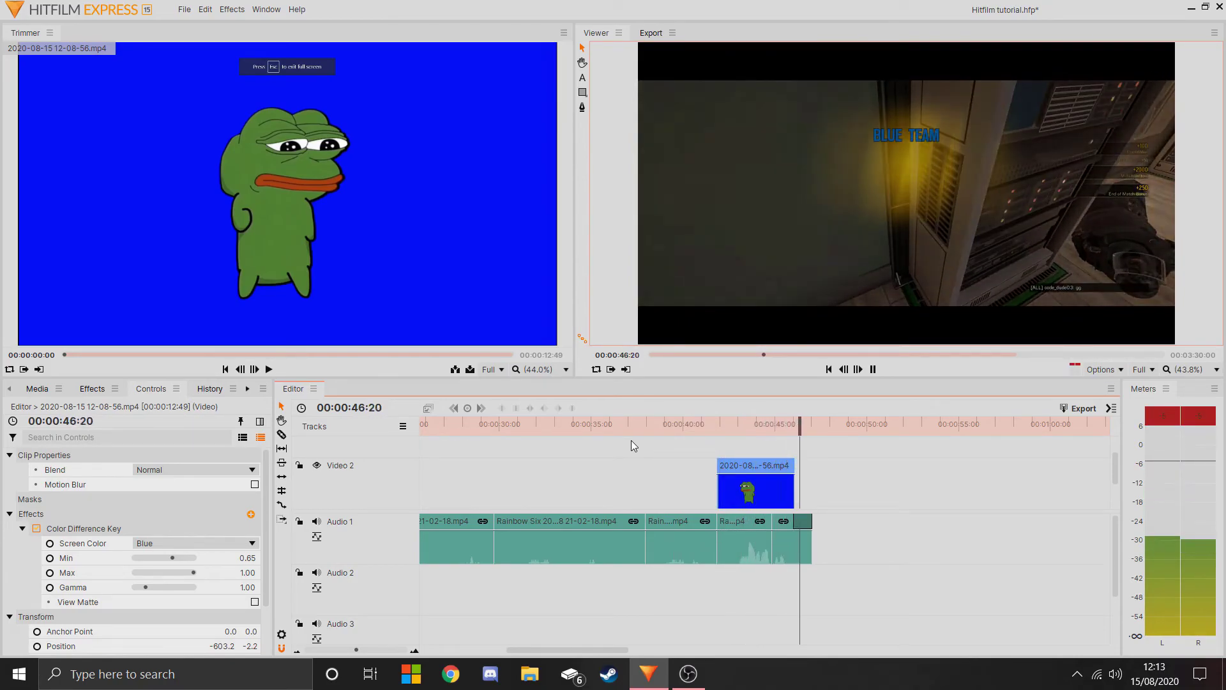
{"action": "key", "text": "space"}
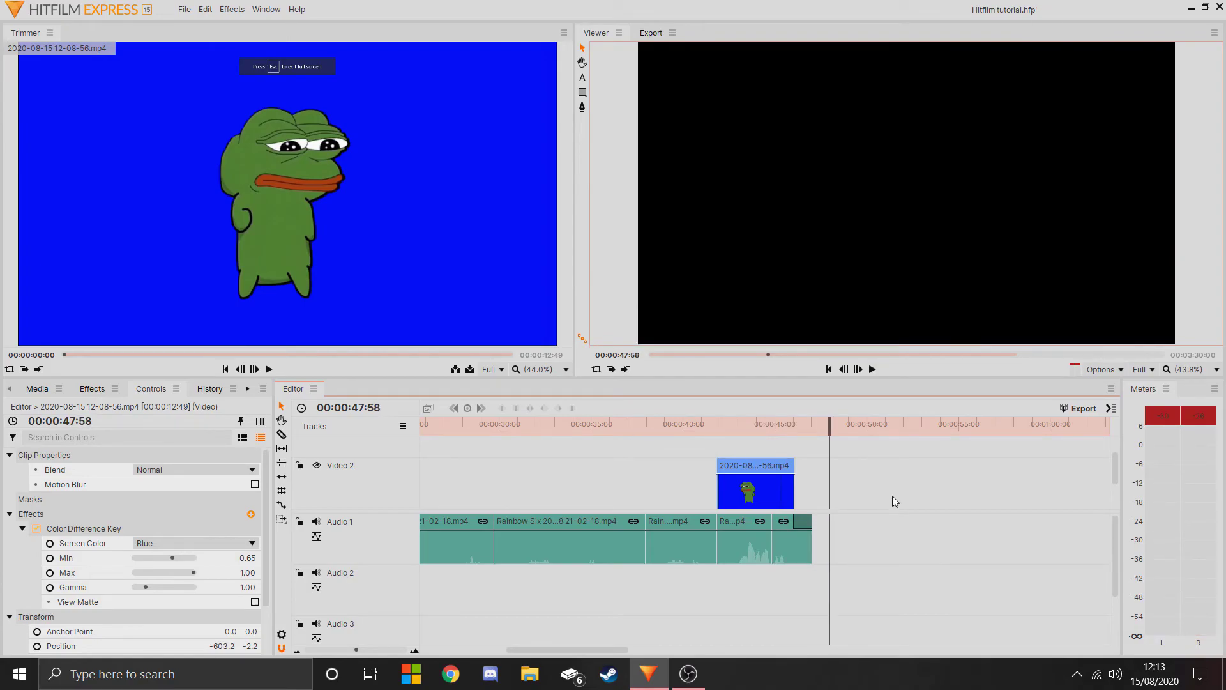
{"action": "left_click_drag", "start_coordinate": [830, 427], "coordinate": [960, 435]}
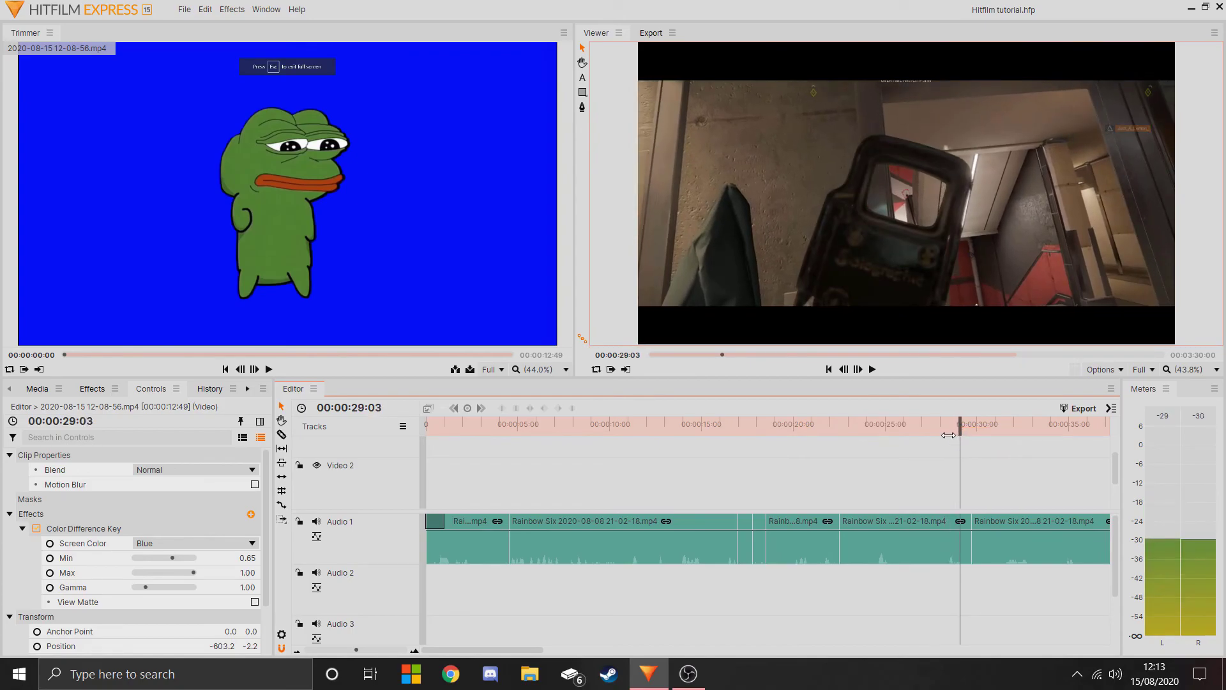